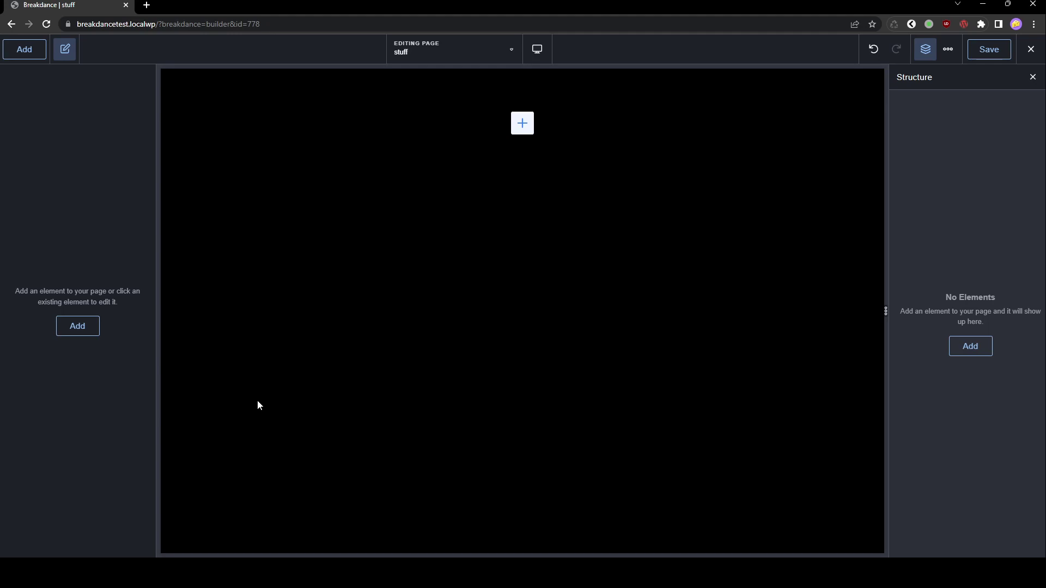
Dismiss the keyboard shortcuts list and add a Div with an Image inside it to the empty page
key(ctrl+shift+slash)
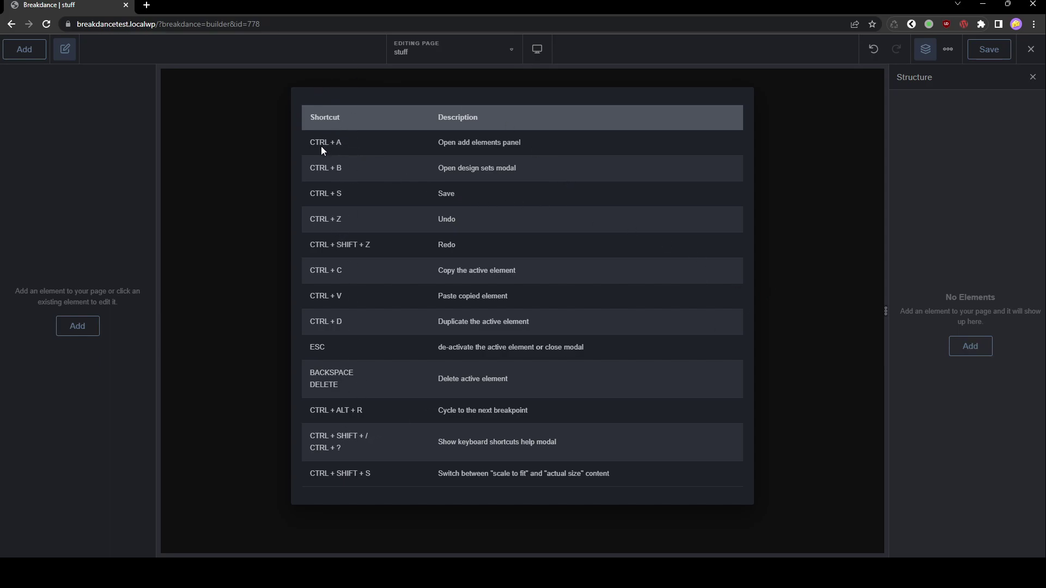
click(188, 232)
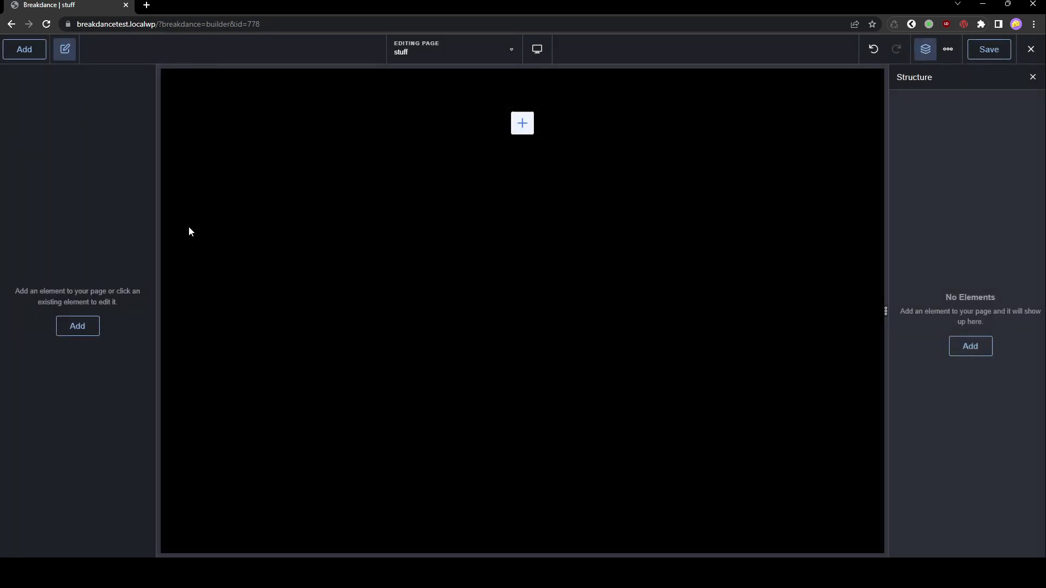
text(adiv)
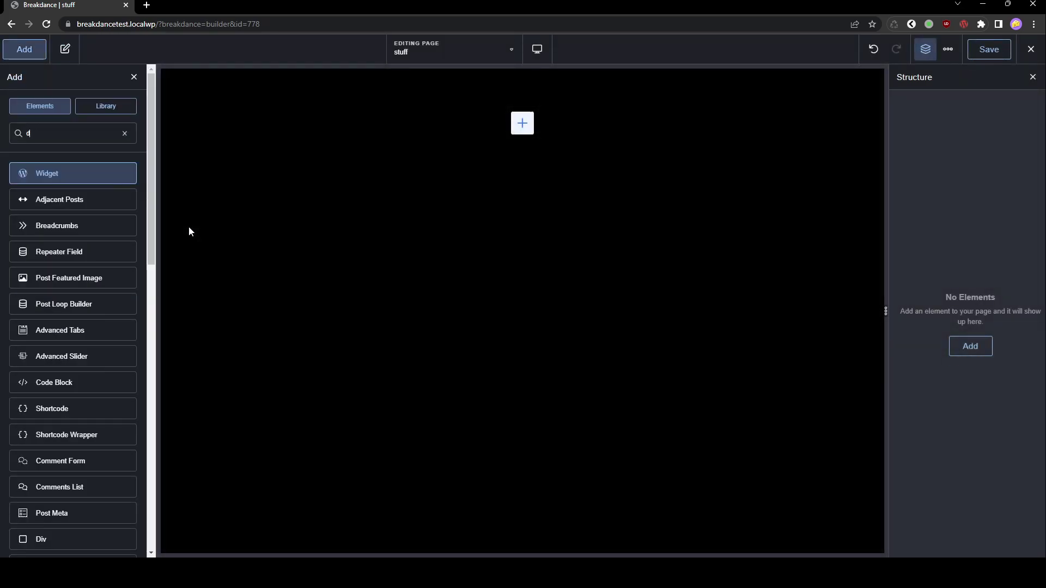
key(Return)
text(a)
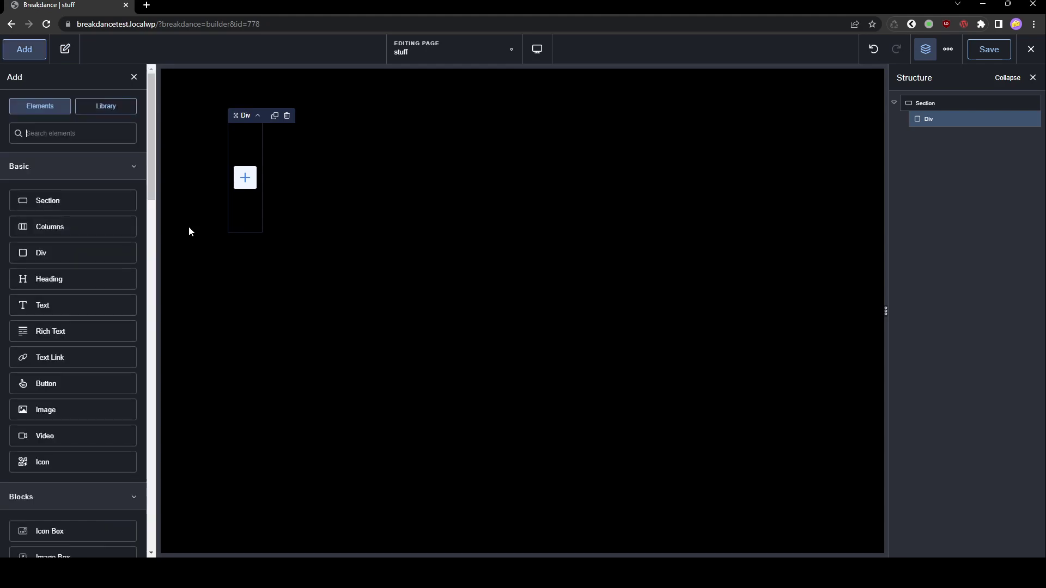
text(im)
key(Return)
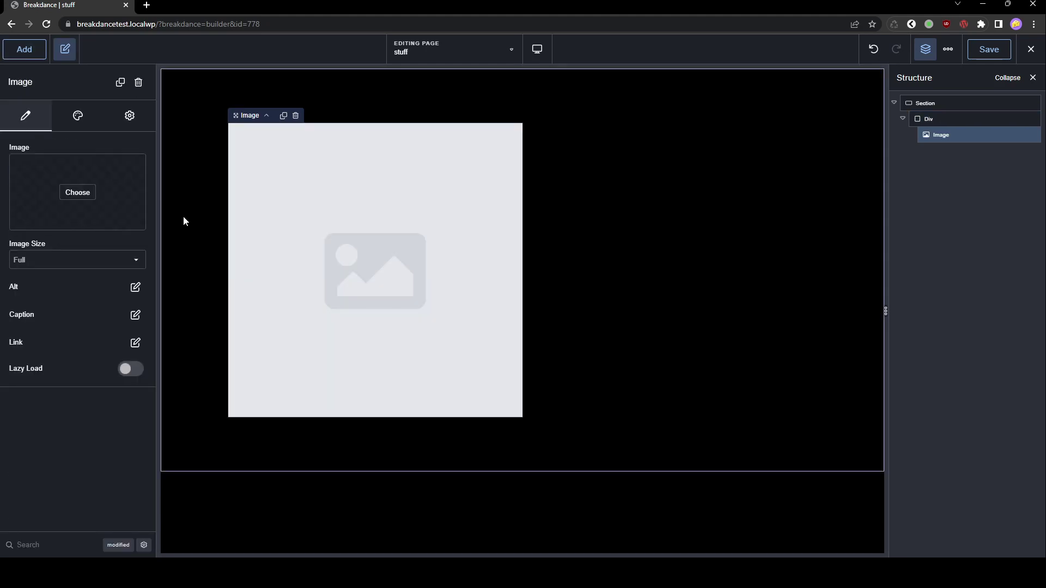
Insert the green monster illustration from the Media Library into the image and select its Div
click(88, 191)
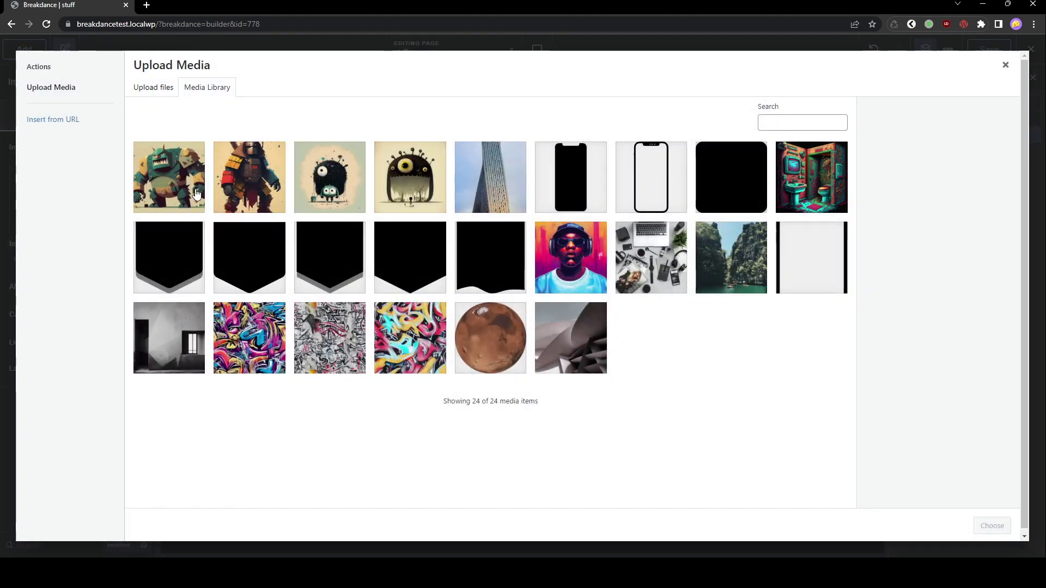
click(197, 197)
click(991, 526)
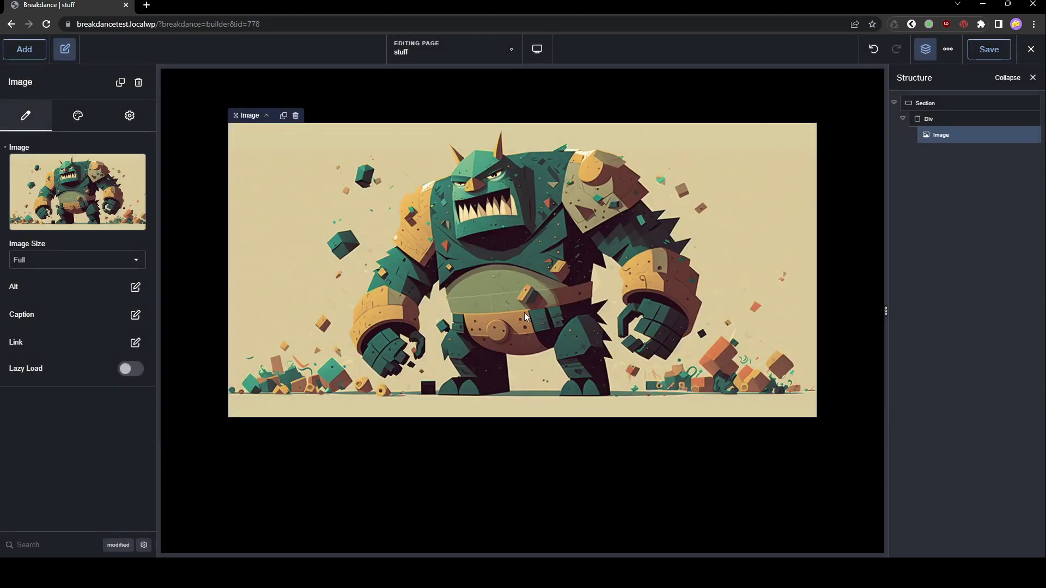
mouse_move(955, 119)
click(948, 119)
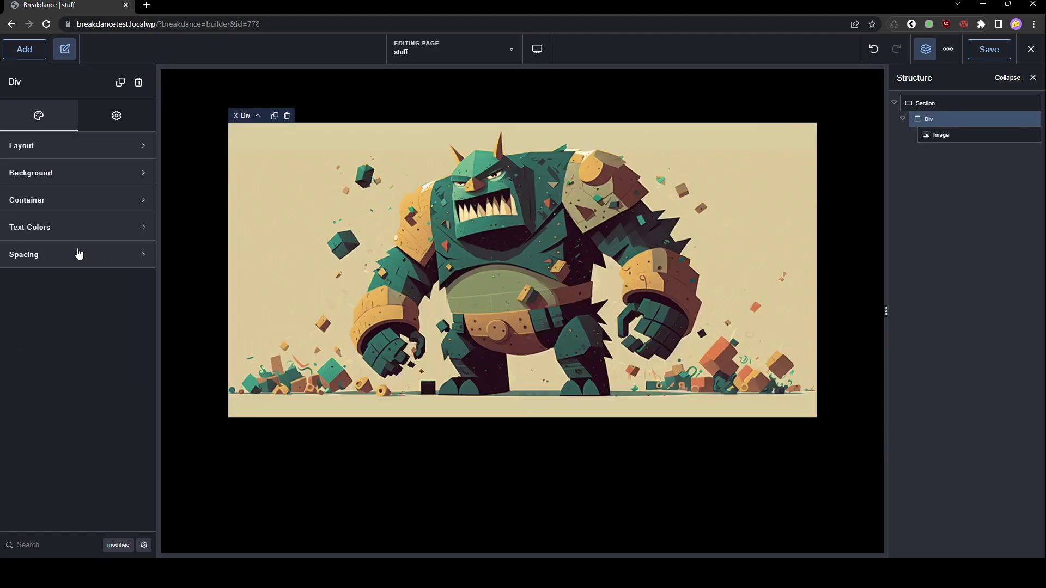
Set the Div container's width to 80%
click(82, 203)
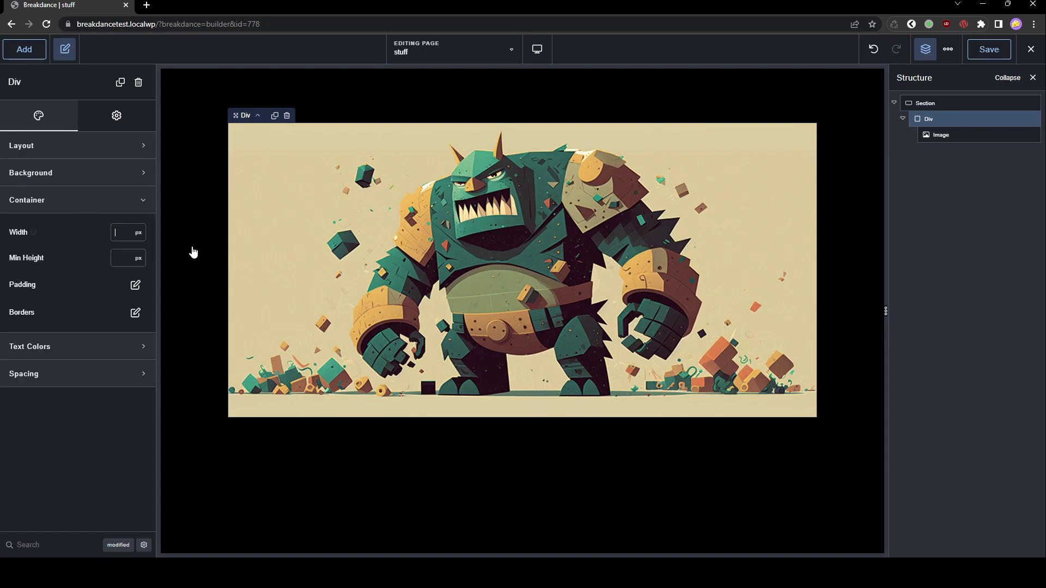
text(80%)
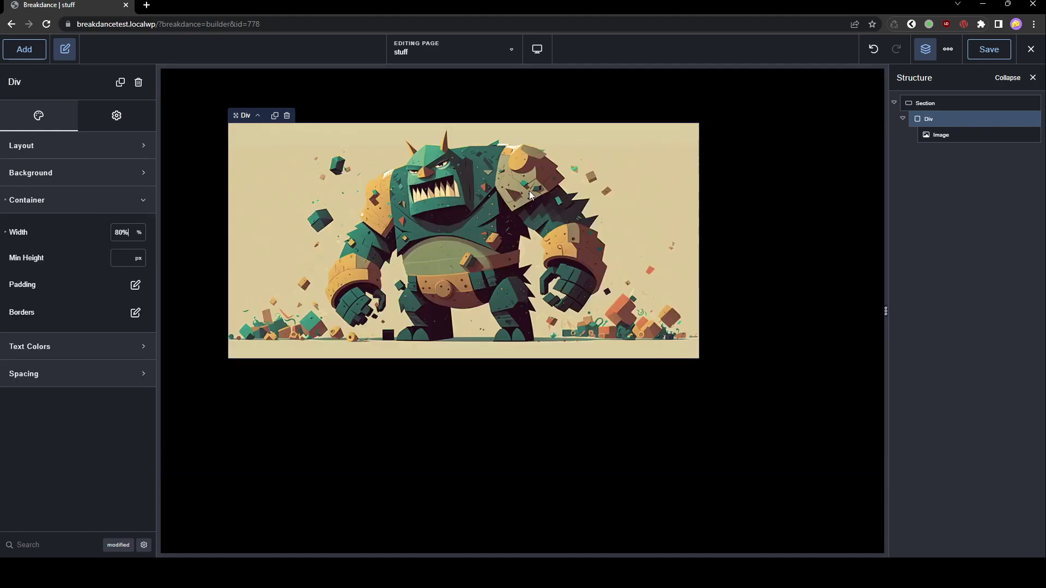
click(139, 235)
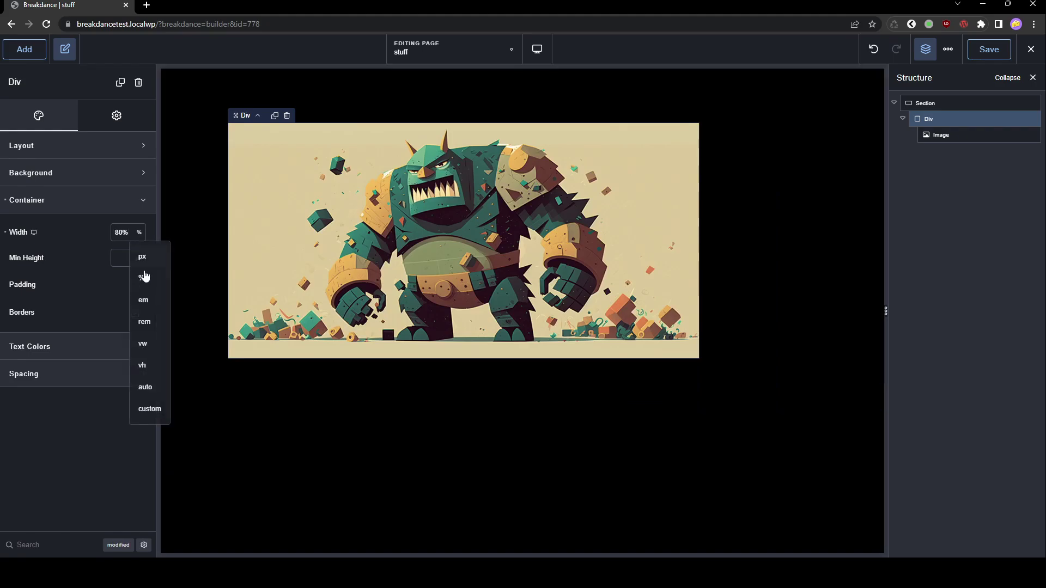
click(126, 232)
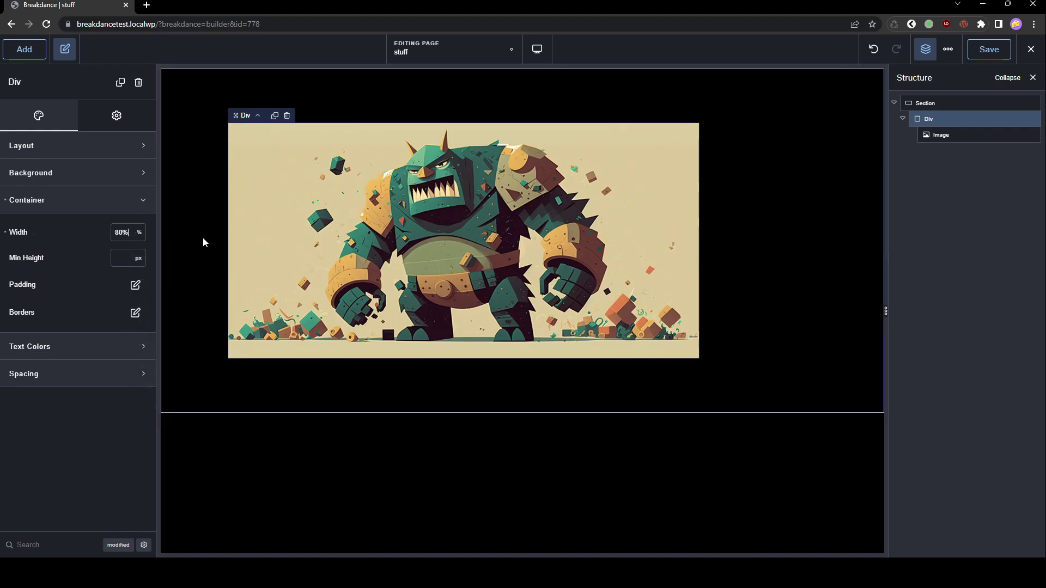
key(BackSpace)
key(BackSpace)
key(BackSpace)
text(500)
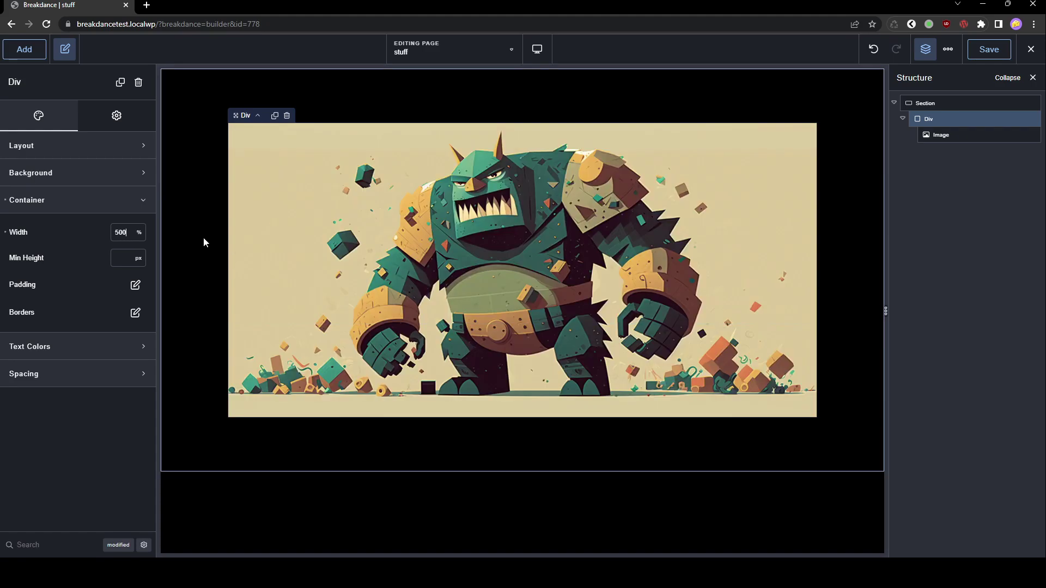
text(px)
key(ctrl+a)
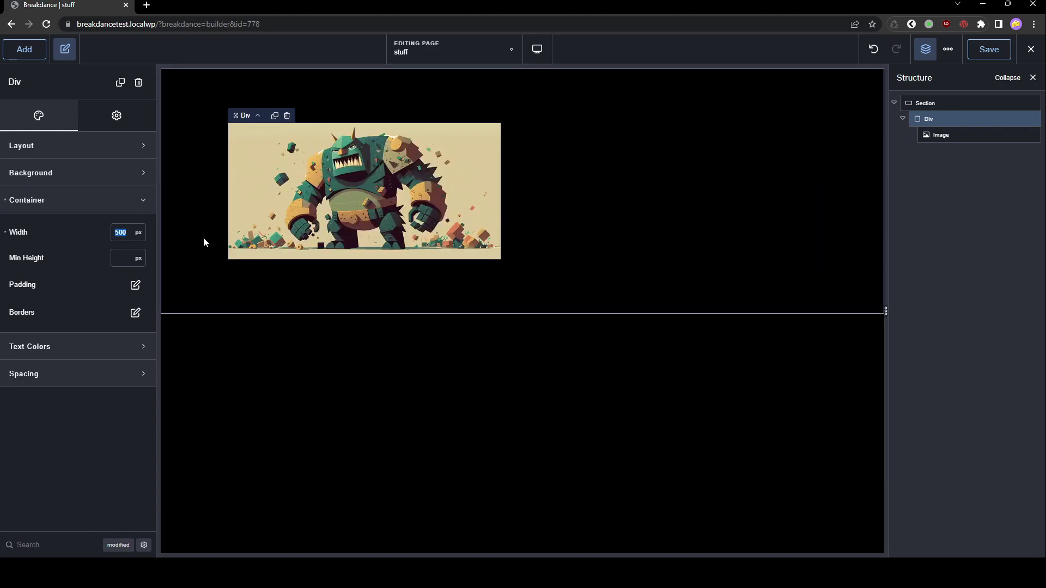
text(80%)
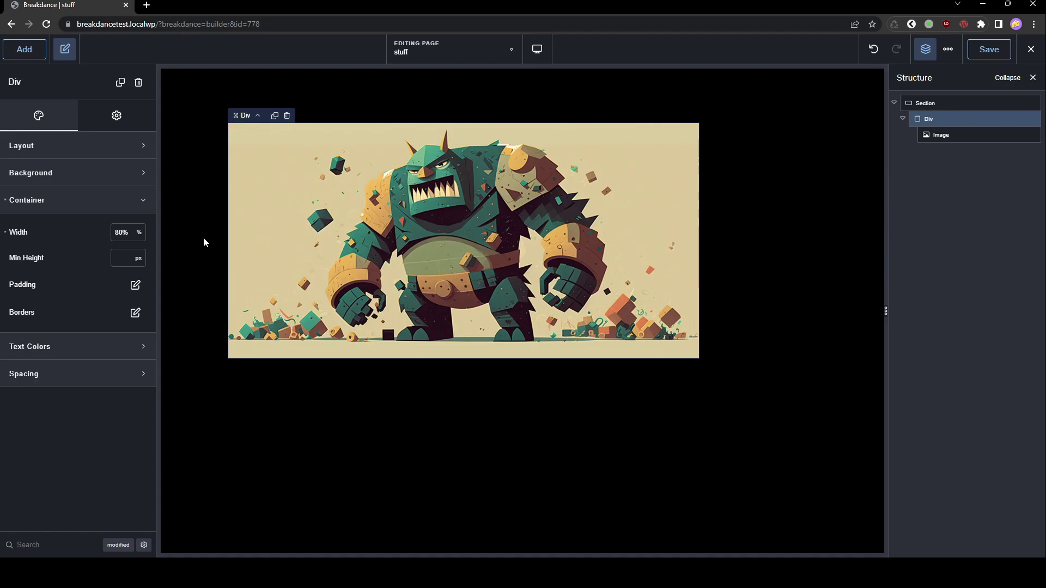
Centre the Div horizontally within the Section using its layout alignment, then select the image
click(942, 104)
click(85, 153)
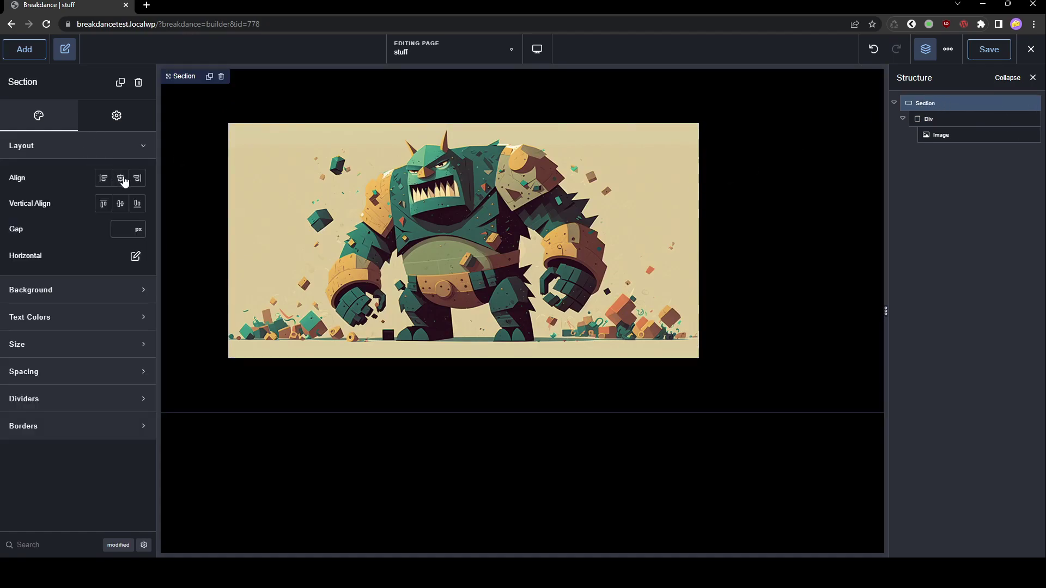
click(121, 177)
click(332, 247)
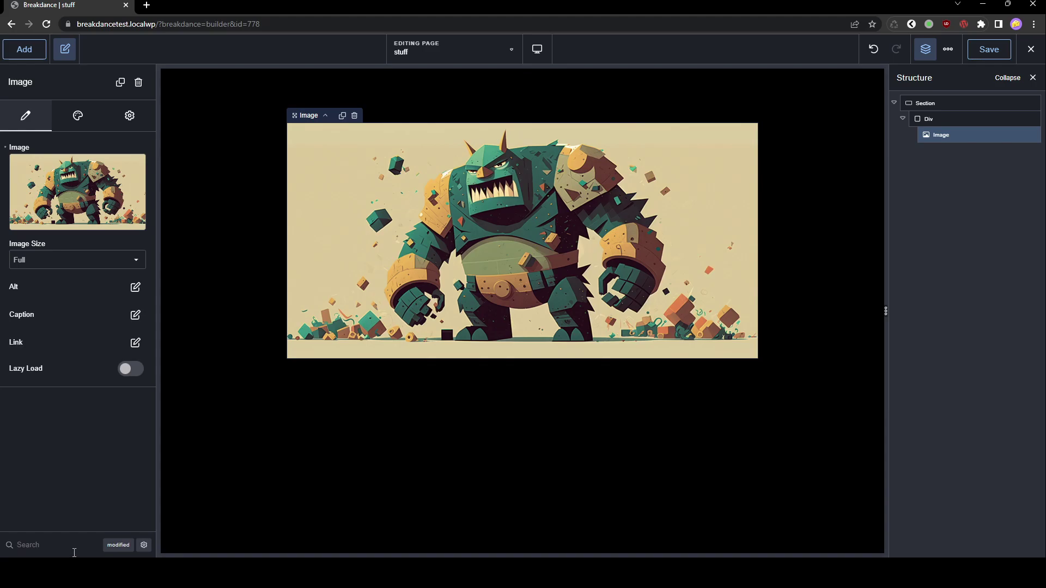
Give the monster image a 50 px border radius via the settings search for borders
click(78, 117)
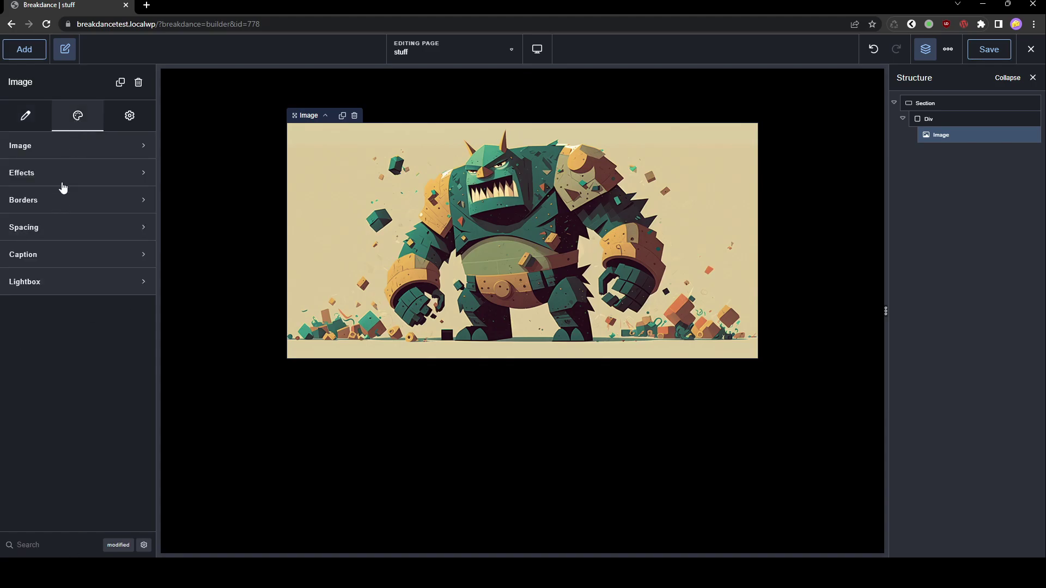
click(61, 206)
click(60, 202)
click(37, 122)
click(68, 539)
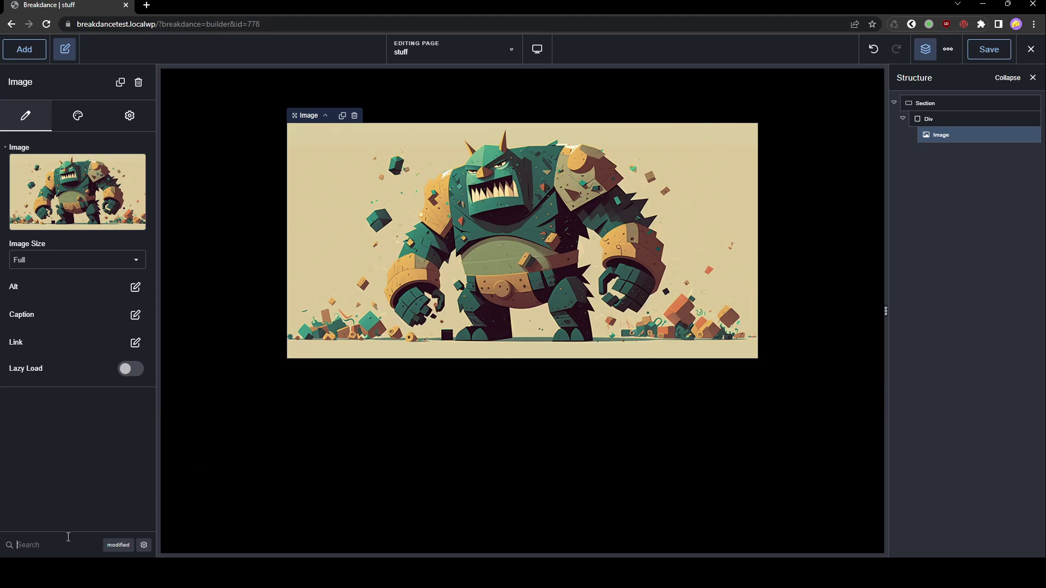
text(bo)
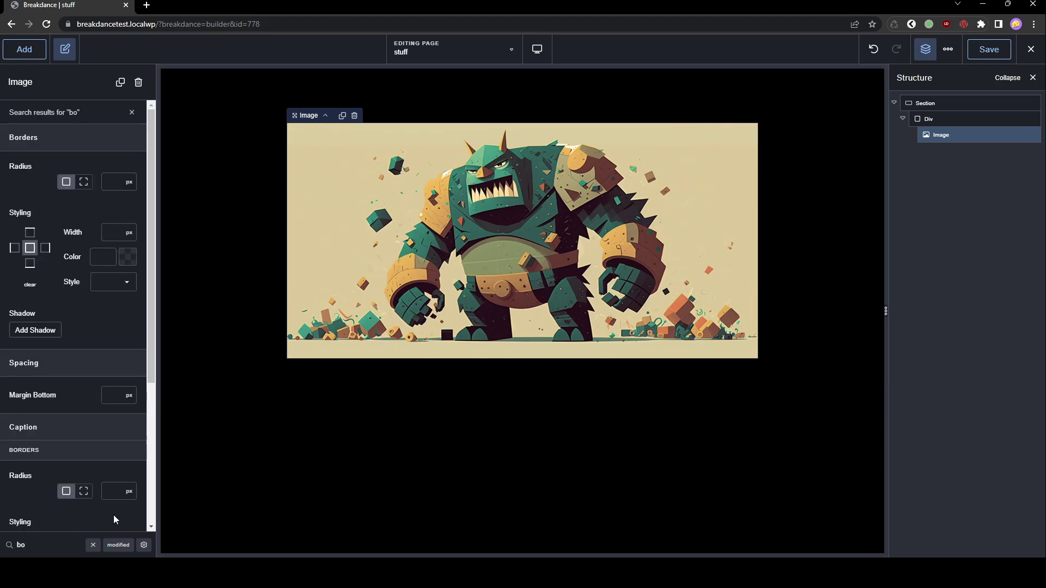
text(50)
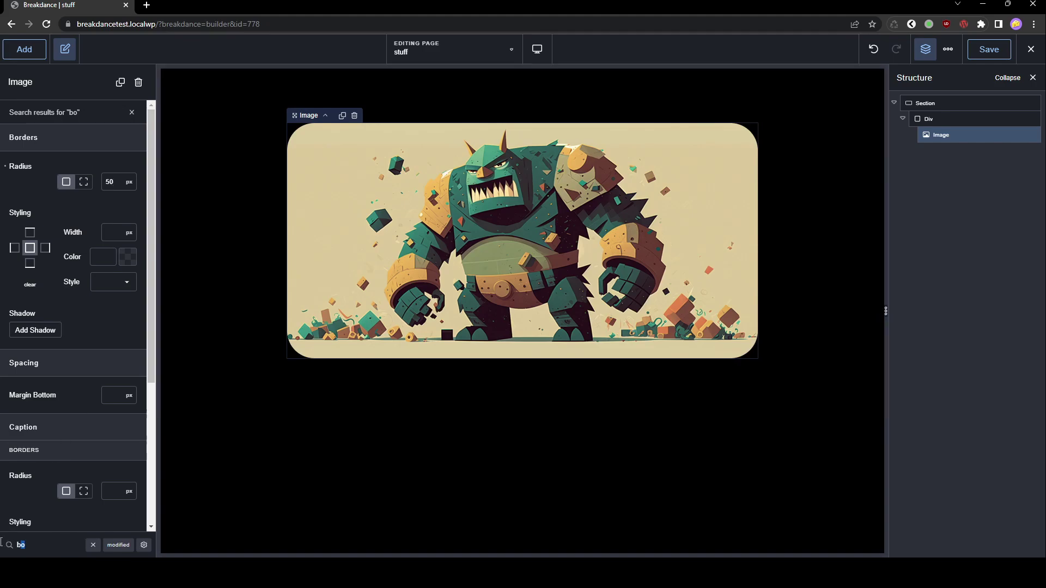
text(rad)
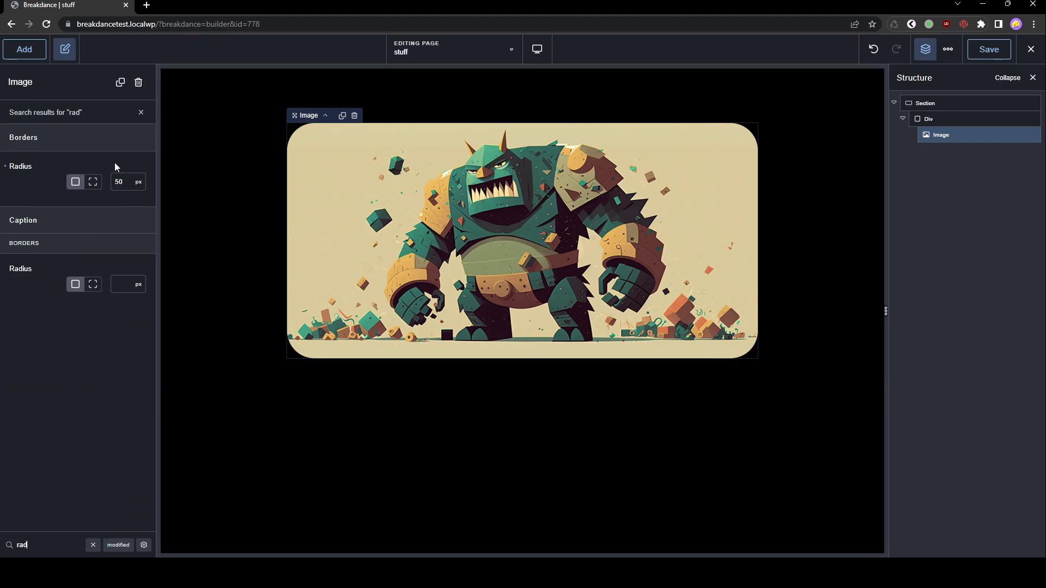
click(92, 544)
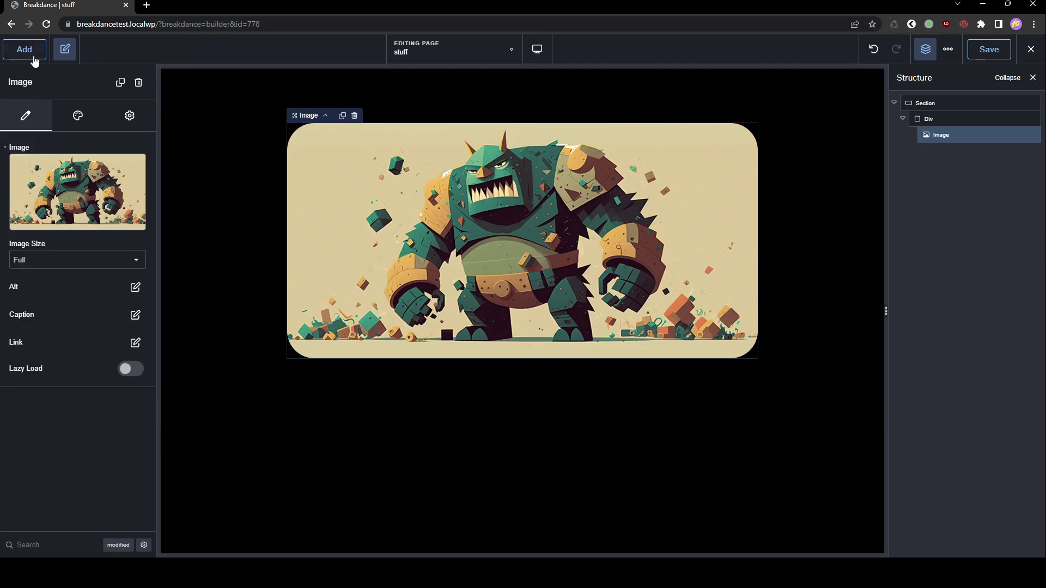
Add a heading below the image and glance at its typography design options
click(25, 51)
text(hea)
key(Return)
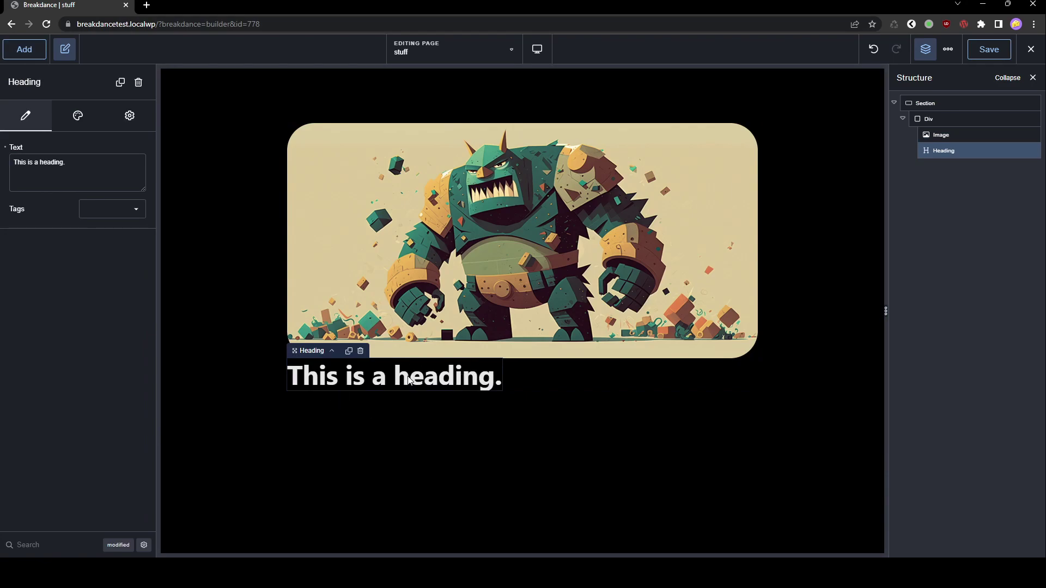
click(81, 115)
click(79, 147)
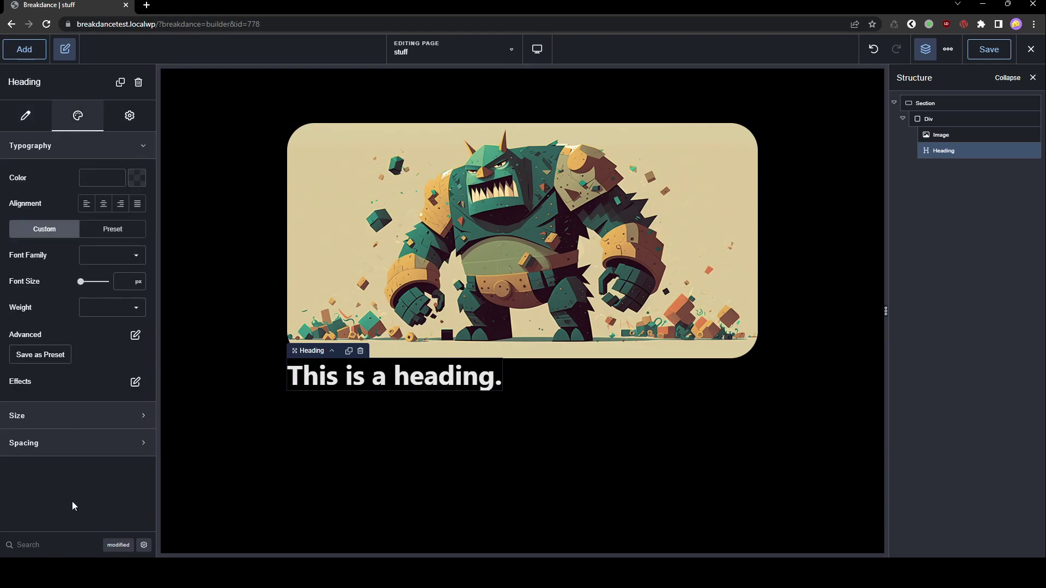
click(59, 152)
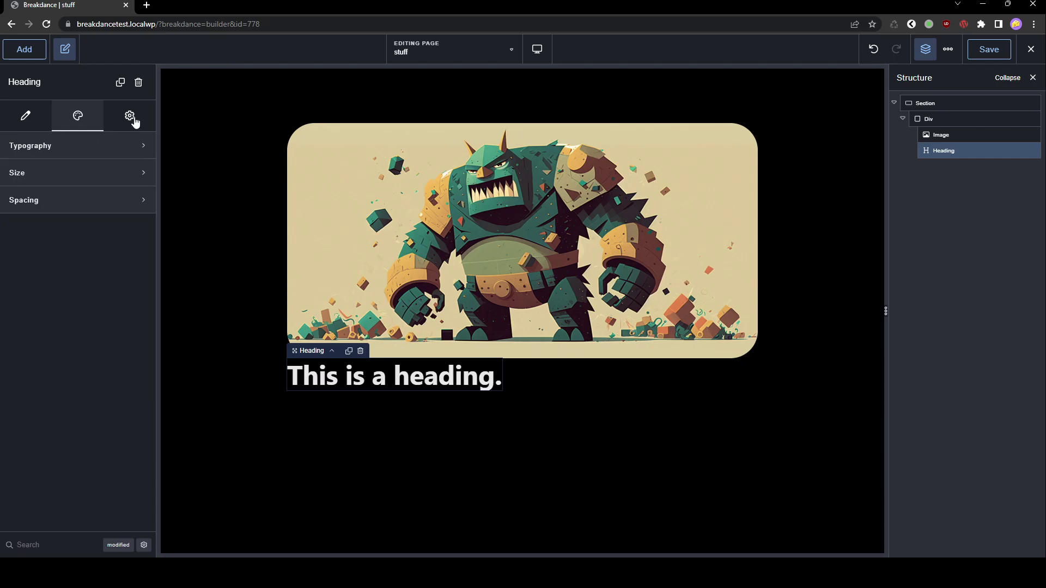
Explore the heading's advanced settings, including the wrapper and its background options
click(133, 119)
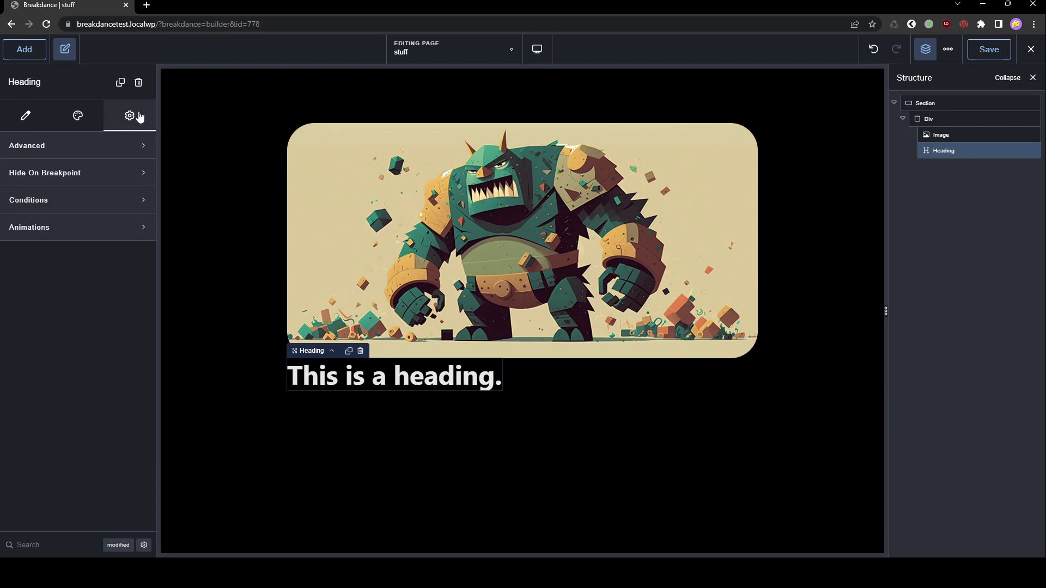
click(77, 146)
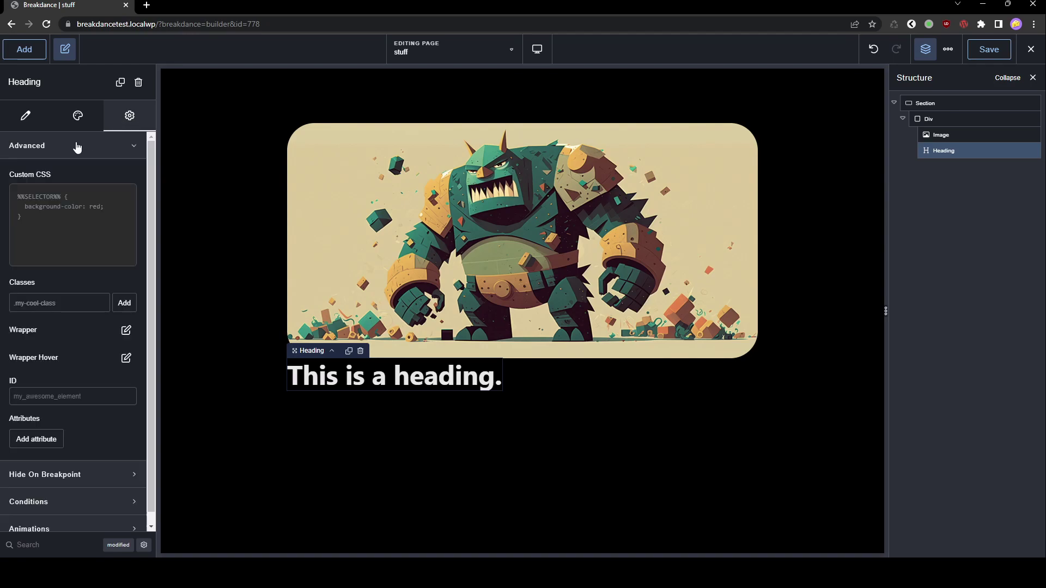
click(127, 330)
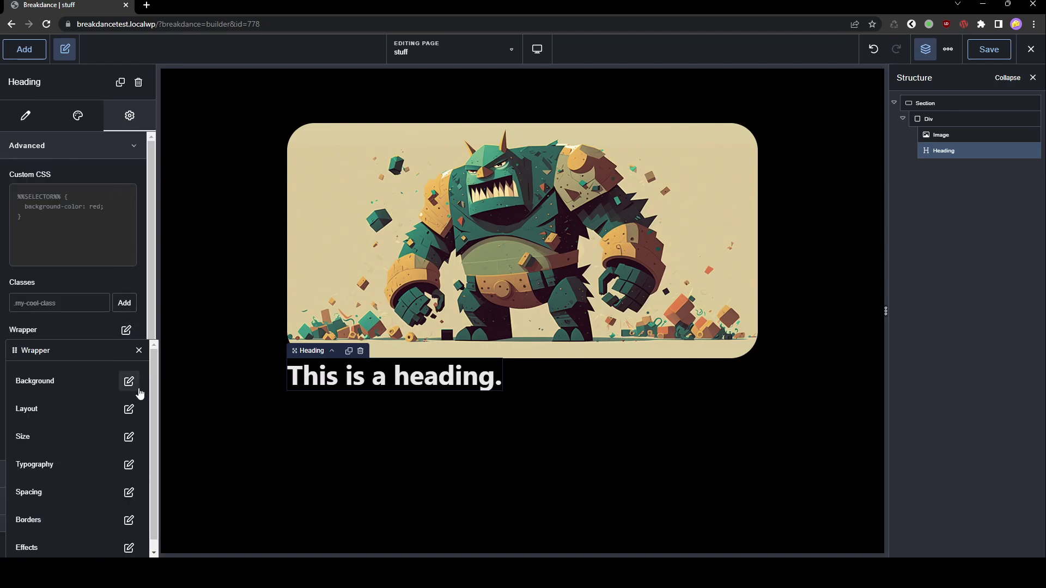
click(129, 379)
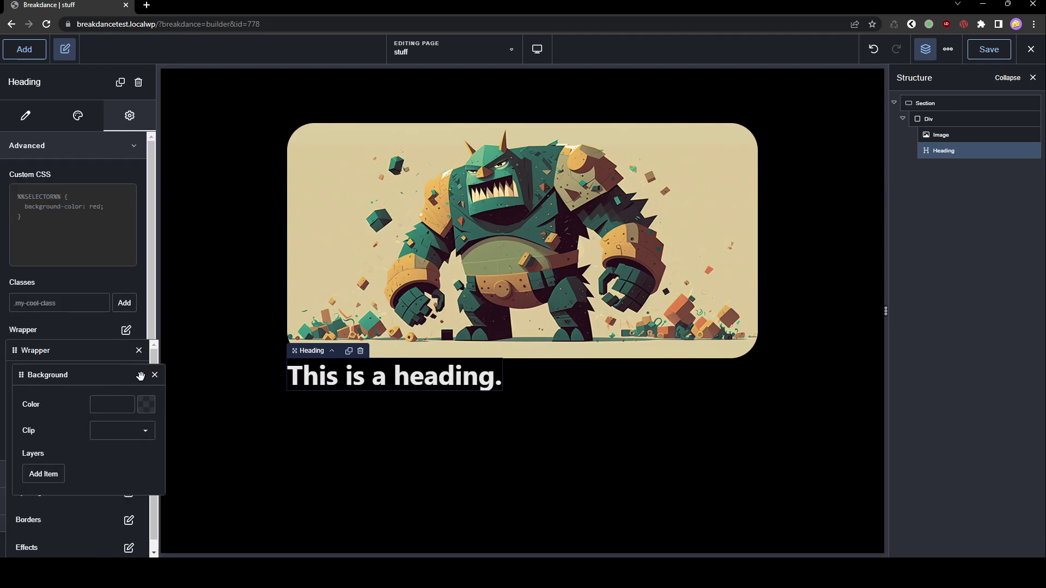
click(424, 472)
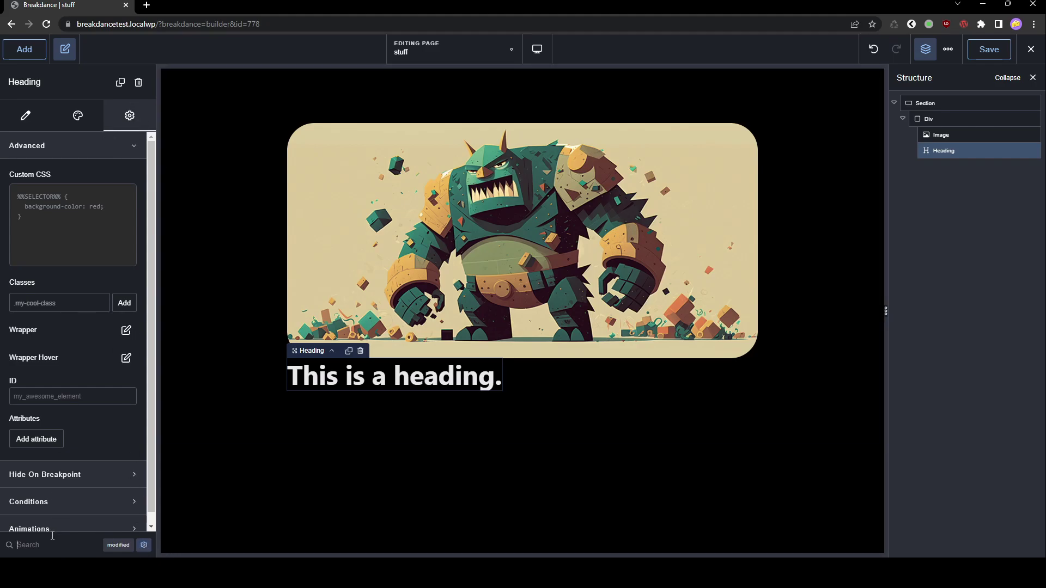
Set the heading's wrapper background colour to olive green #838C60
click(51, 540)
text(ba)
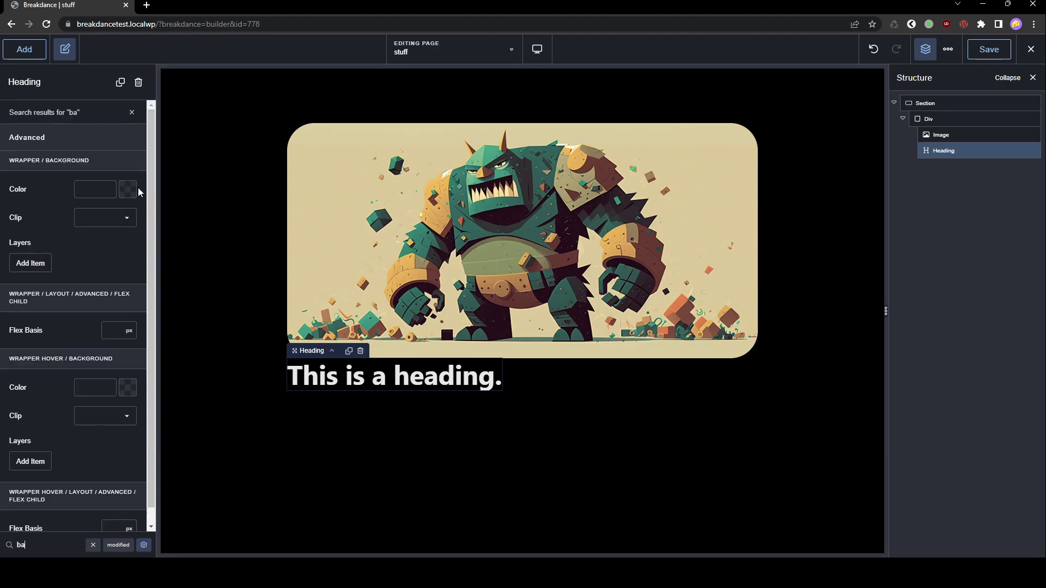
click(128, 188)
mouse_move(112, 250)
mouse_down()
mouse_move(82, 260)
mouse_move(109, 251)
mouse_up()
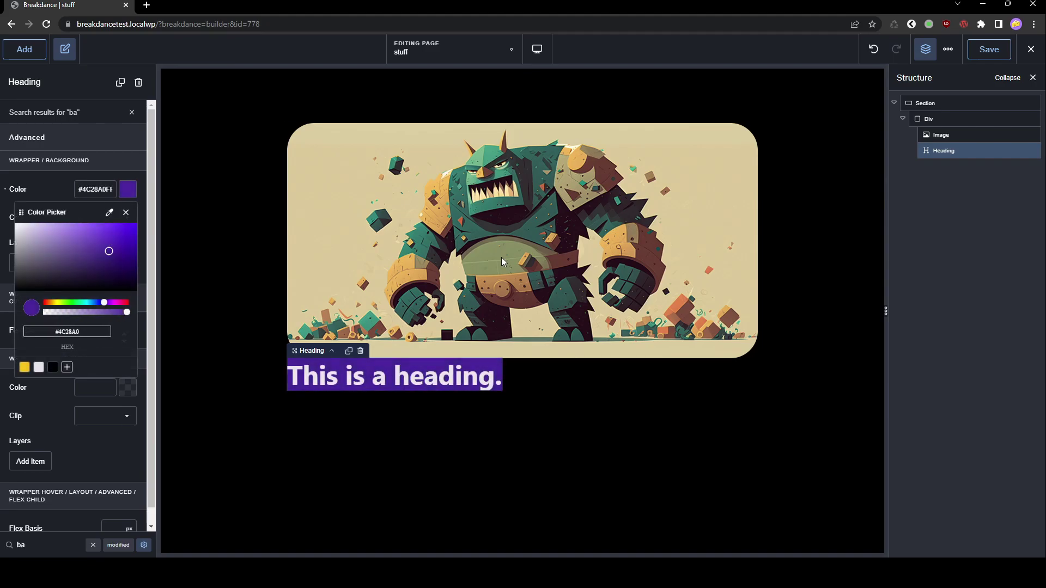
drag(104, 302, 60, 303)
drag(109, 251, 55, 257)
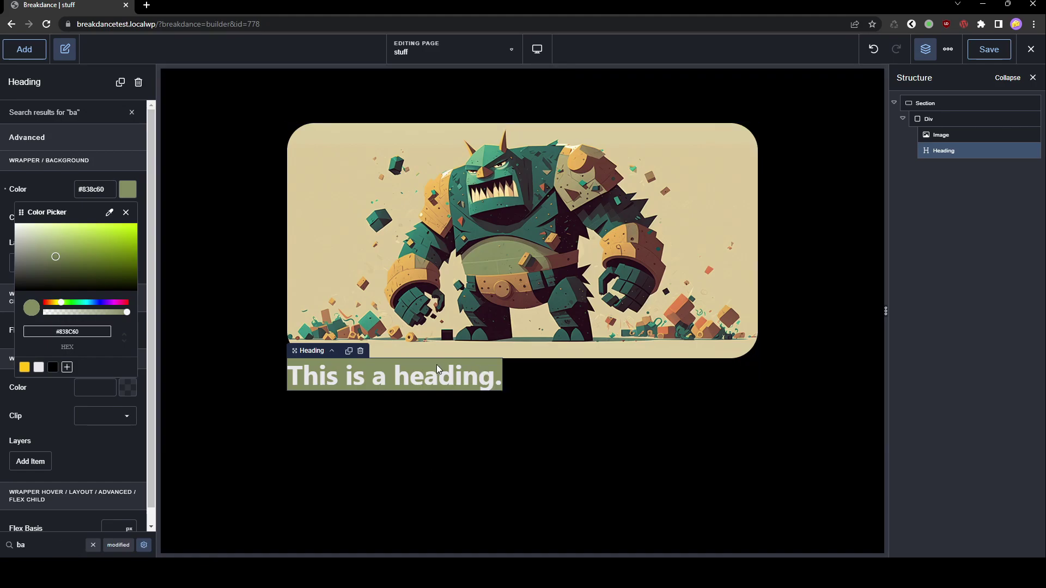
double_click(21, 545)
text(pos)
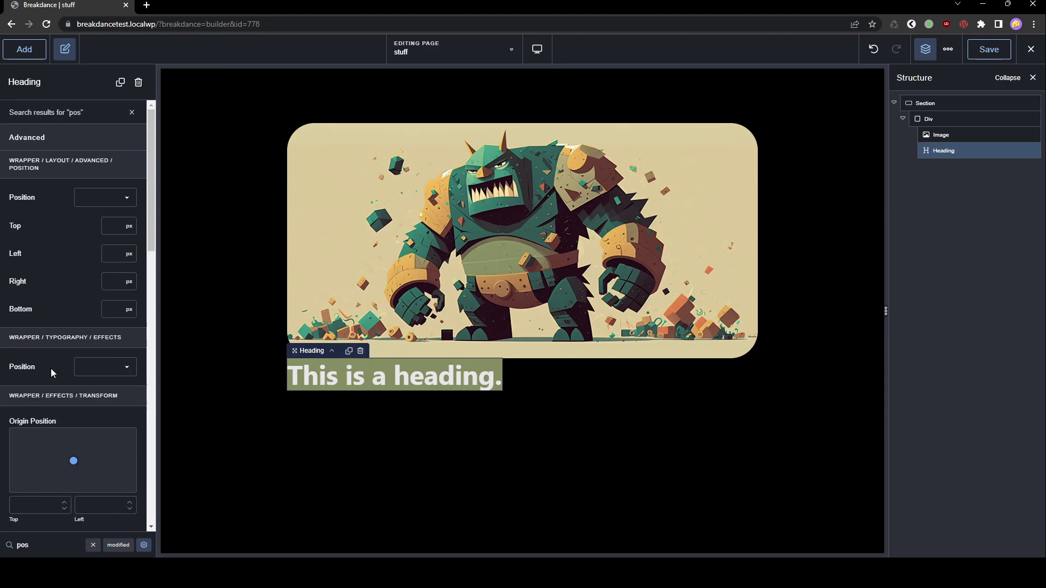
Make the heading absolutely positioned so it overlays the monster image
click(107, 201)
click(108, 247)
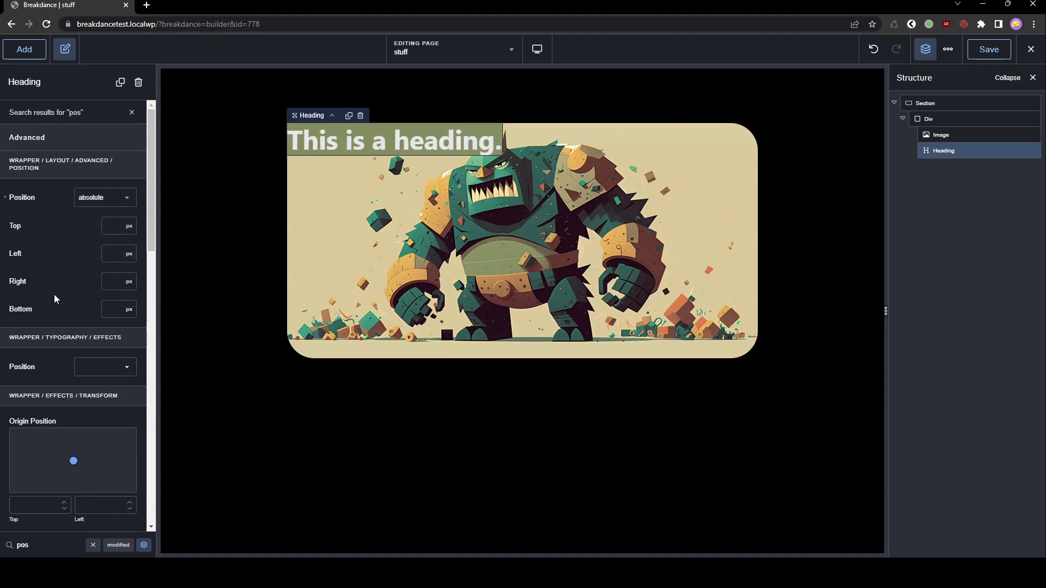
click(932, 118)
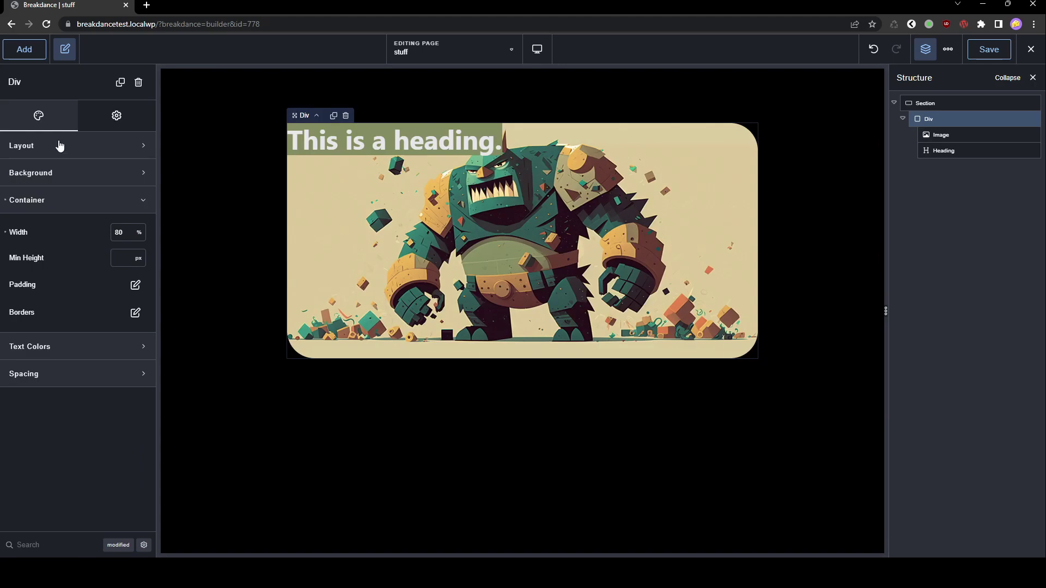
Centre the heading horizontally and vertically within the Div, then select the image
click(58, 145)
click(121, 180)
click(120, 203)
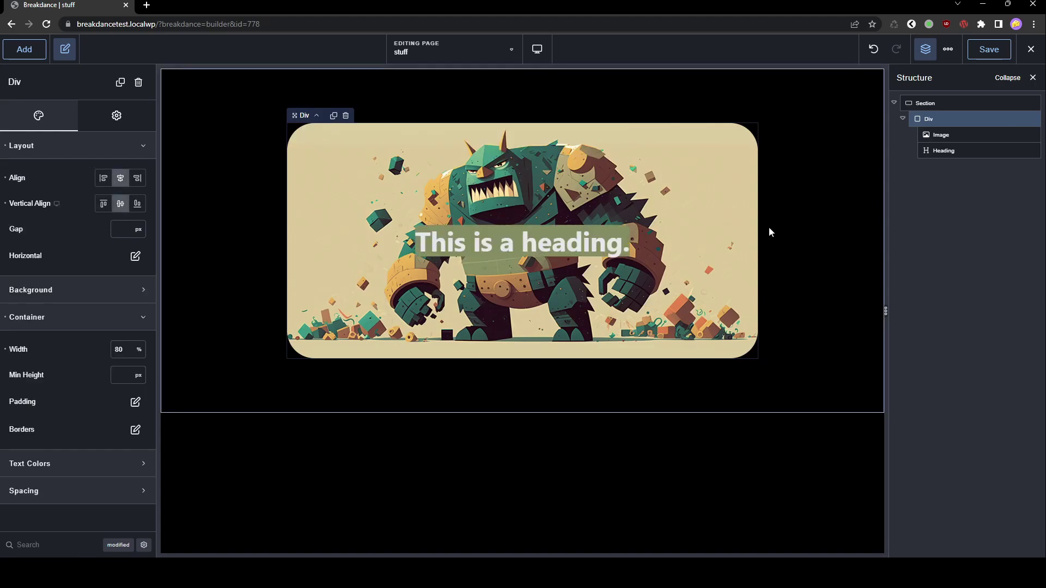
click(710, 163)
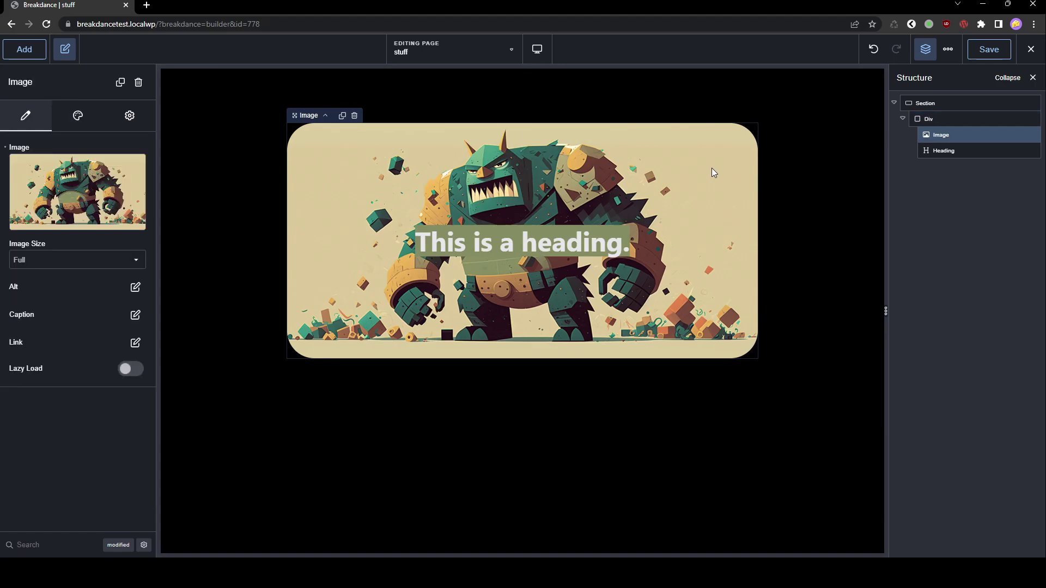
Reduce the monster image's opacity to about 0.3 and select the heading again
click(44, 541)
text(op)
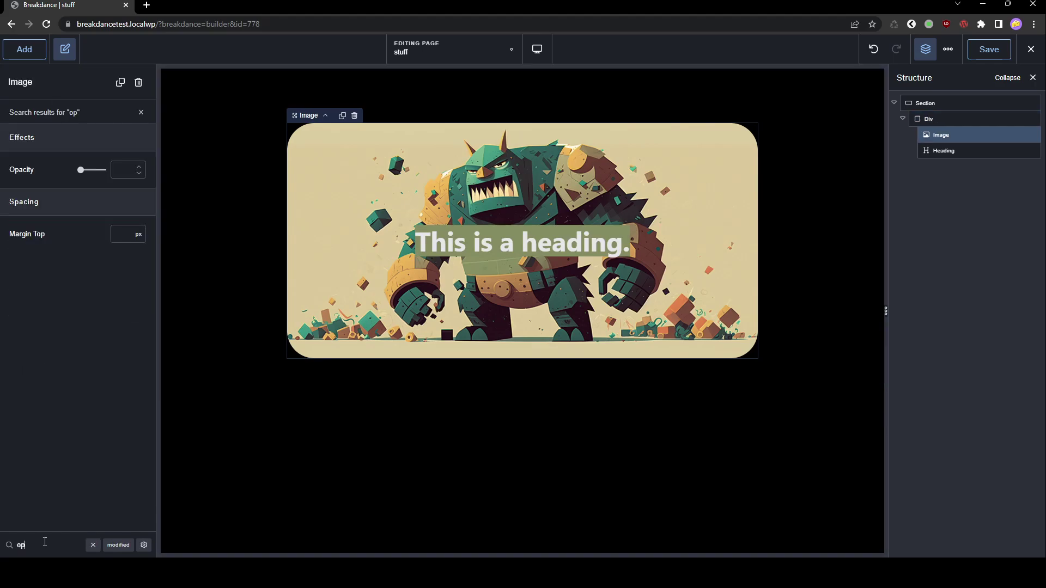
drag(79, 171, 88, 170)
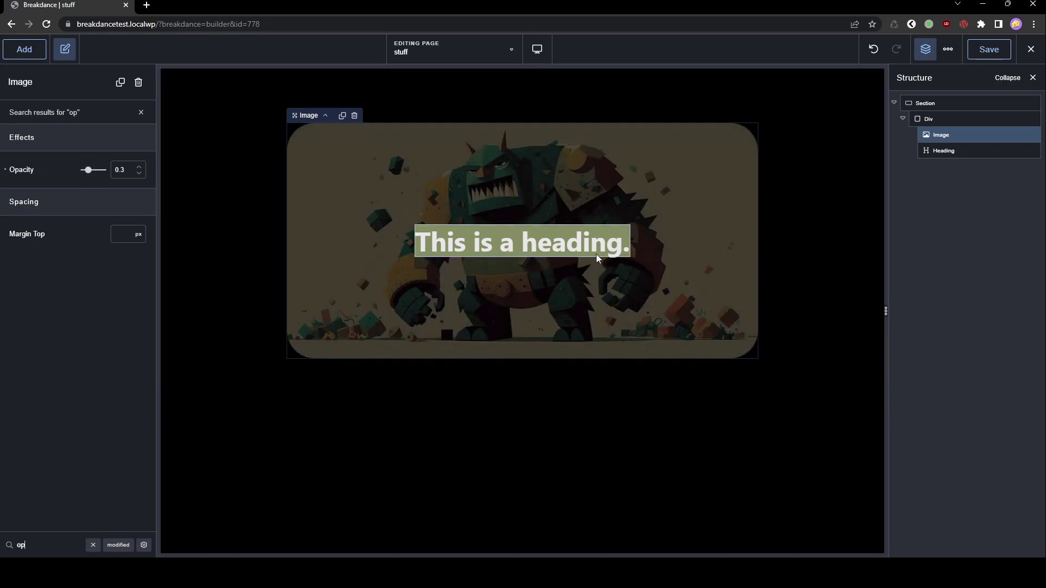
click(558, 244)
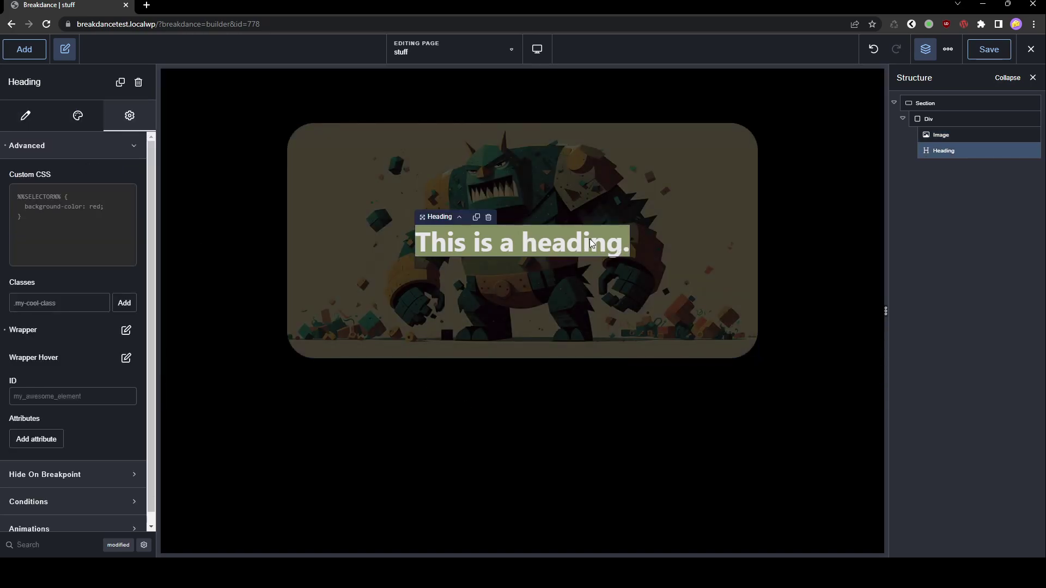
Apply 10 px of wrapper padding to all sides of the heading
click(143, 544)
text(pad)
click(71, 199)
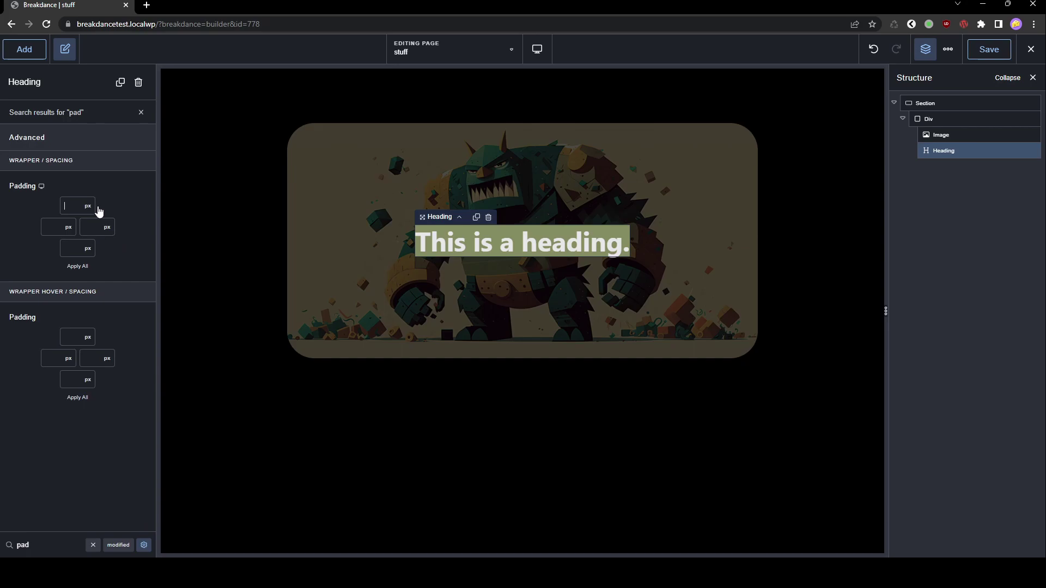
text(10)
click(77, 269)
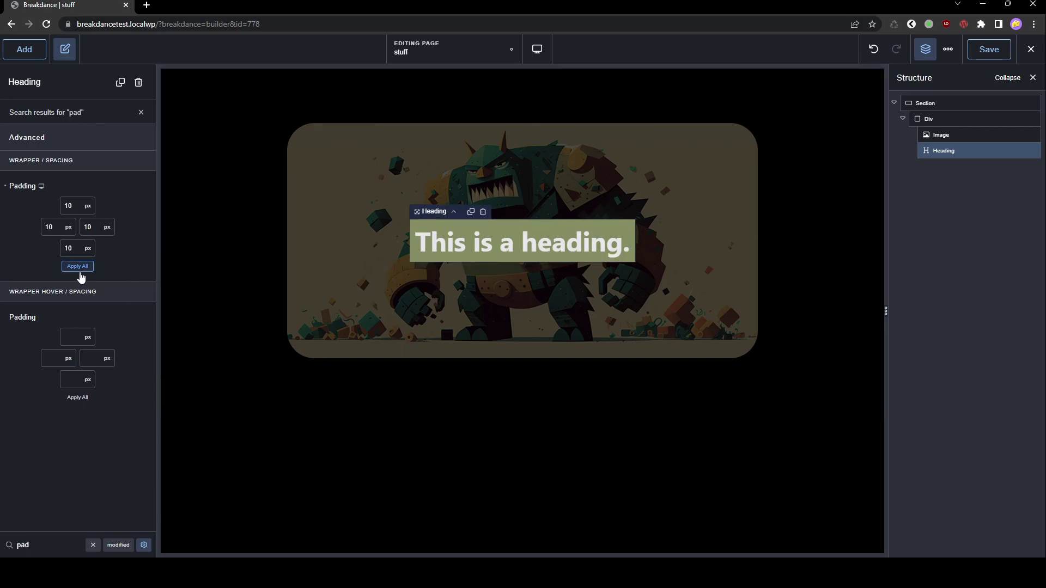
click(93, 547)
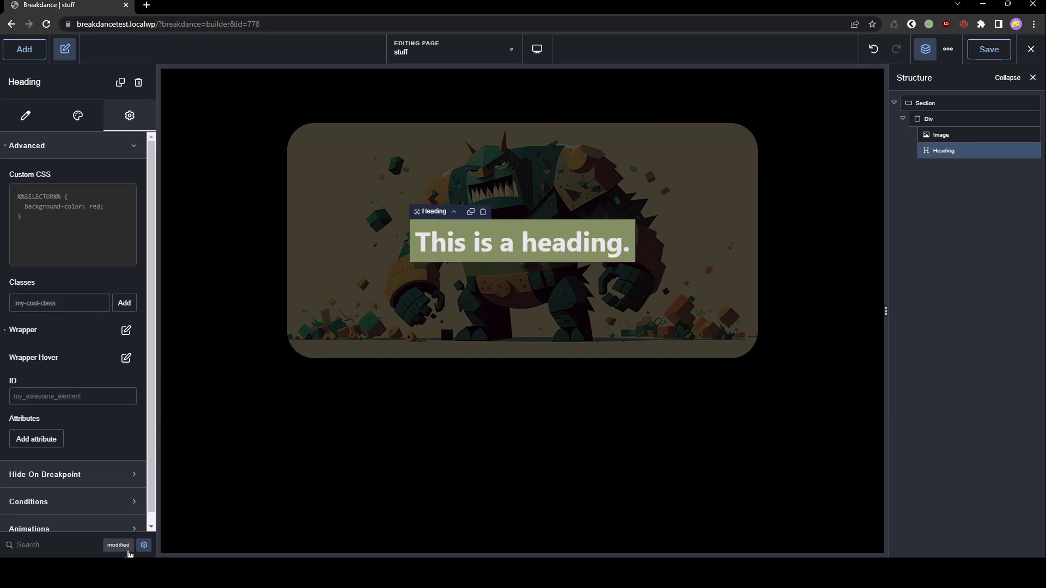
text(ty)
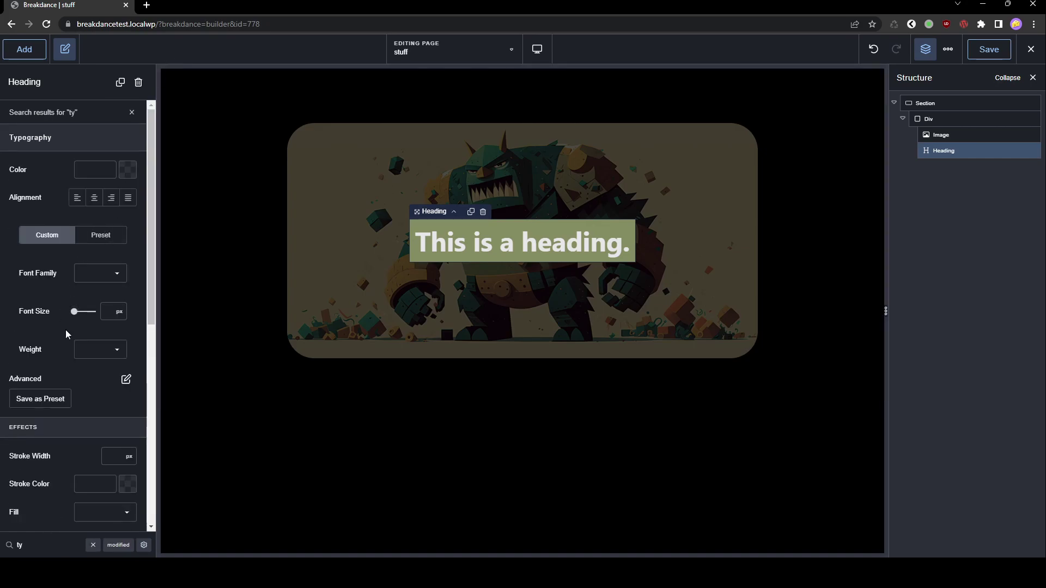
Set the heading to 30 px uppercase text with a line height of 1
drag(74, 311, 76, 315)
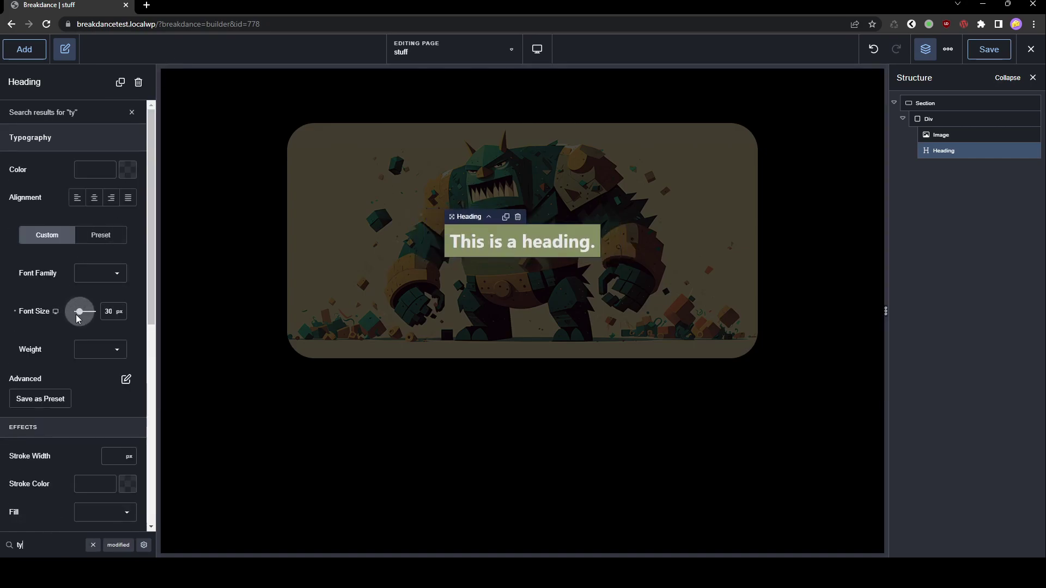
click(126, 379)
text(1)
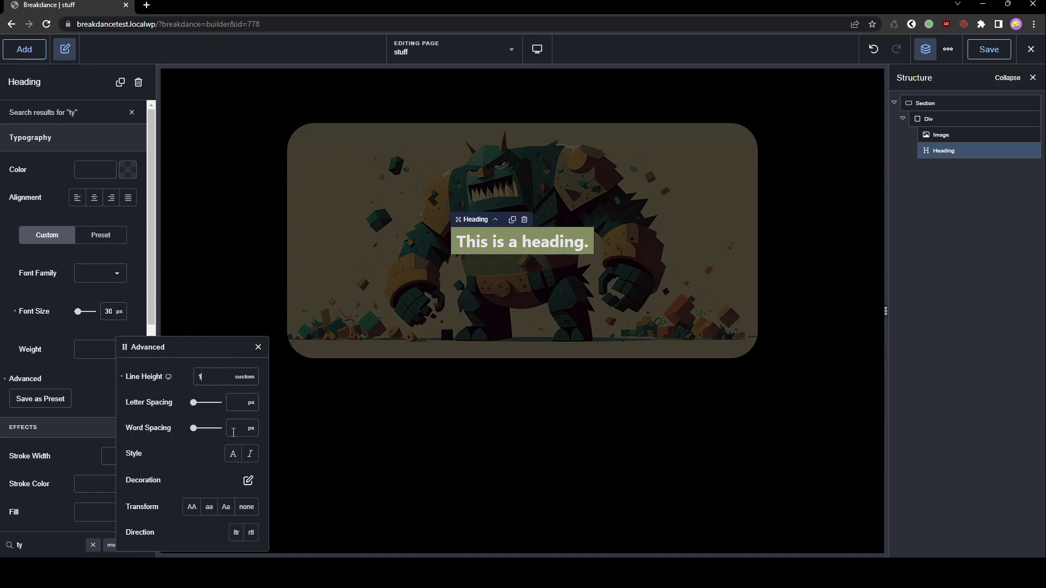
click(191, 507)
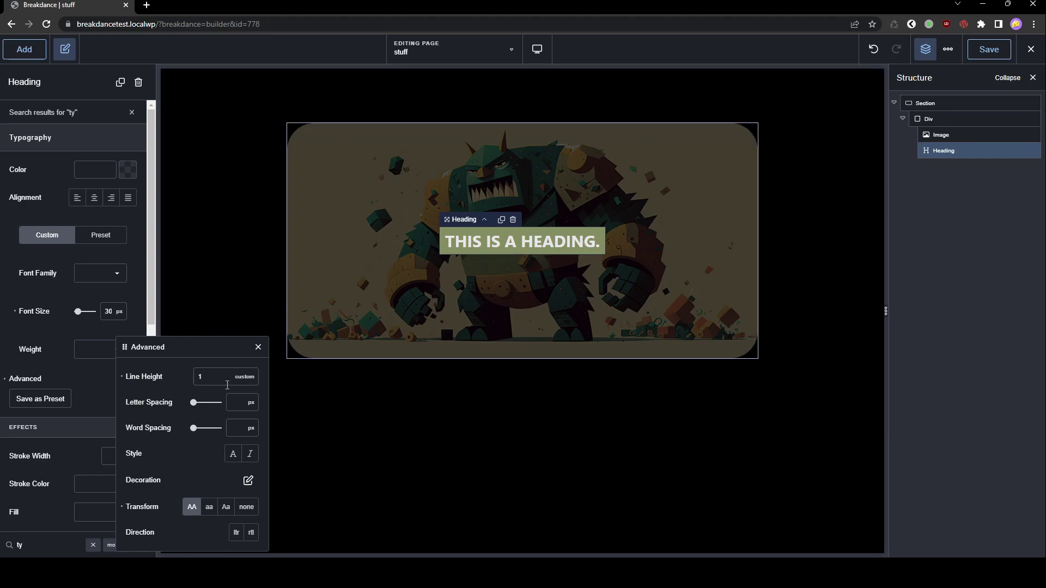
click(257, 346)
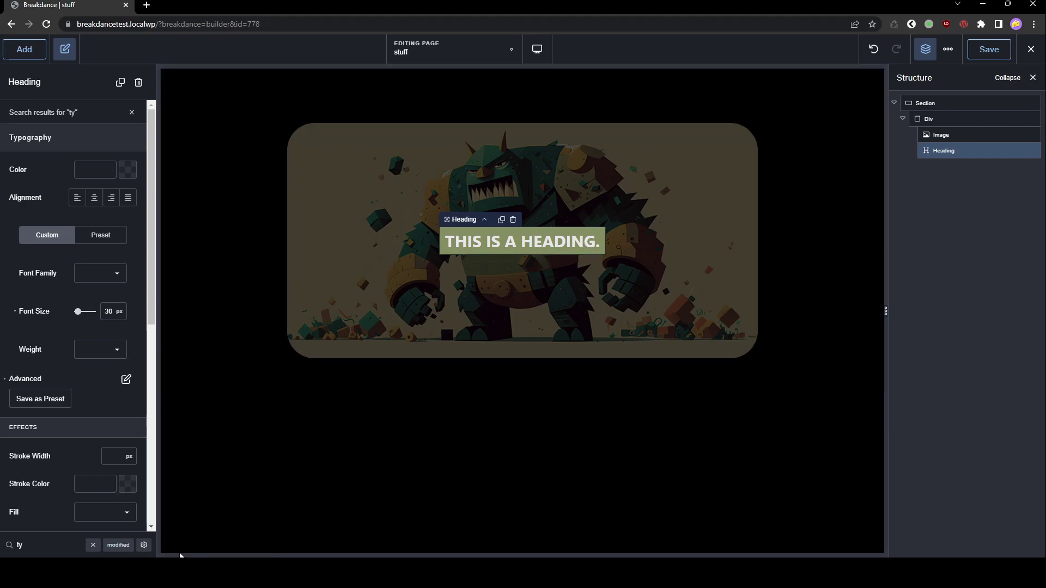
click(141, 545)
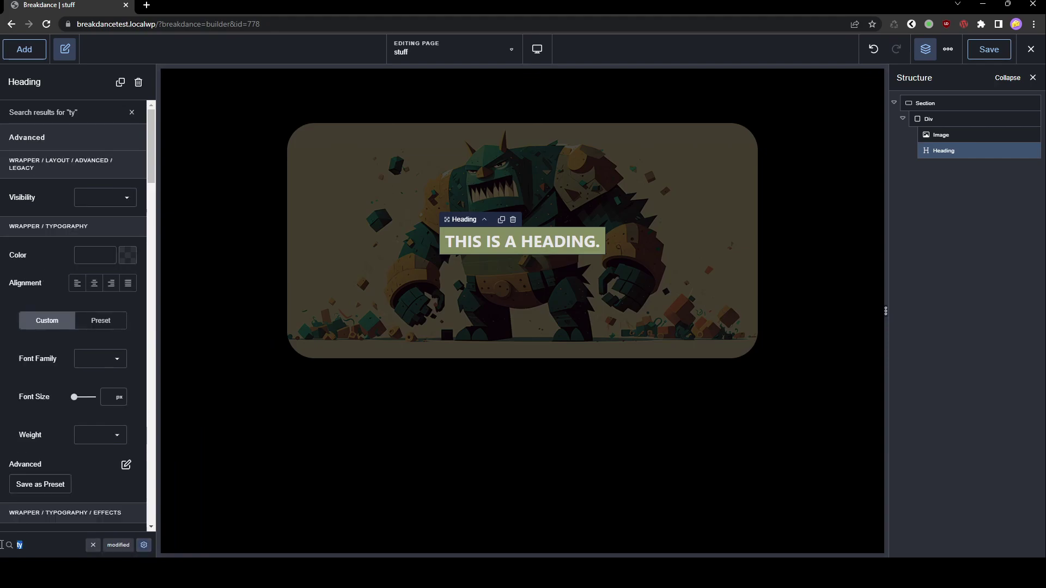
text(po)
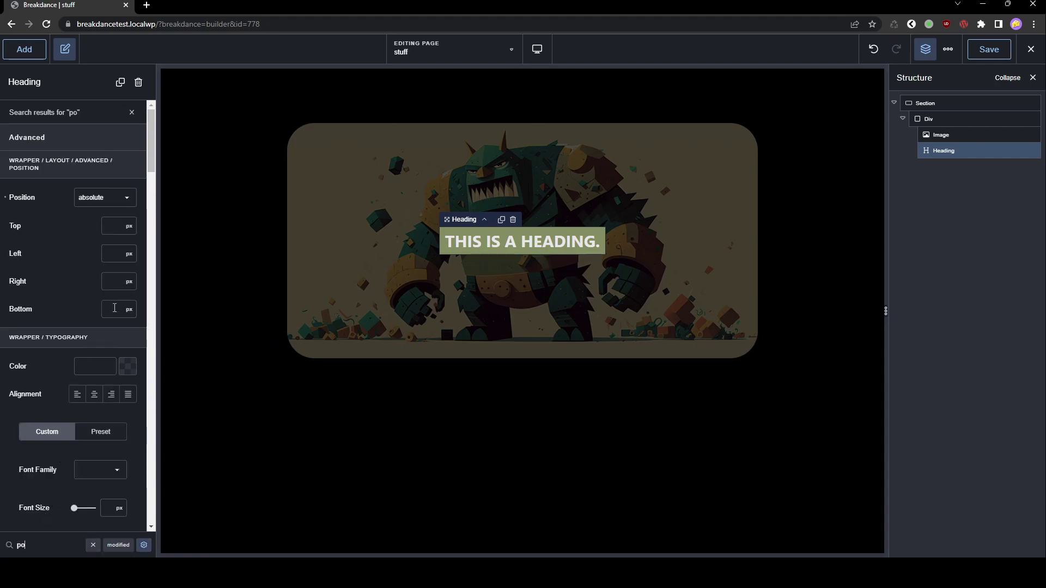
Set the absolutely positioned heading's bottom offset to 20 px
click(114, 308)
text(20)
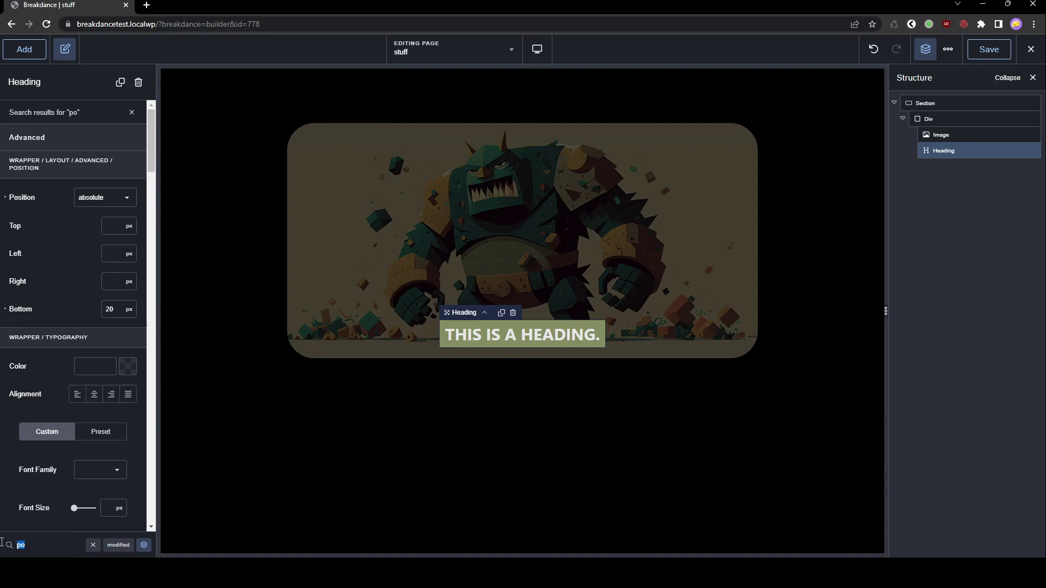
text(tr)
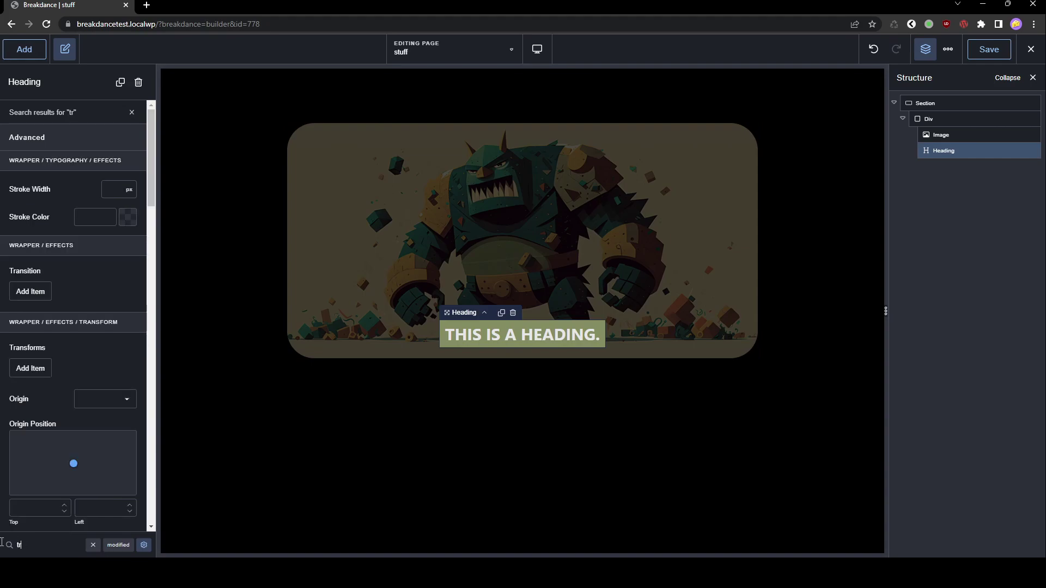
text(a)
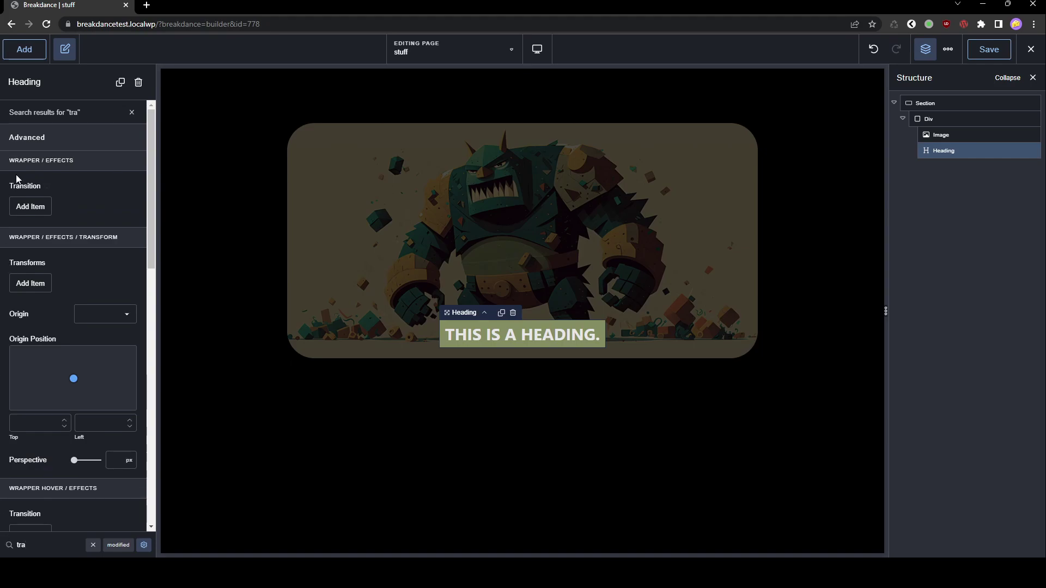
Add a perspective transform and a rotate transform with a slight X tilt to the heading
click(31, 283)
click(96, 340)
click(97, 343)
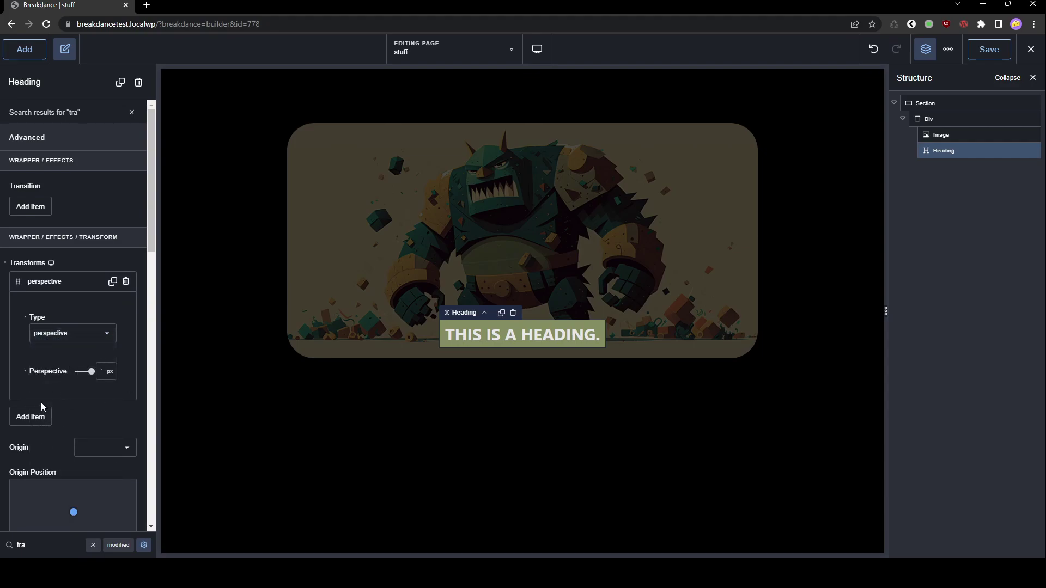
click(39, 416)
click(83, 357)
click(85, 384)
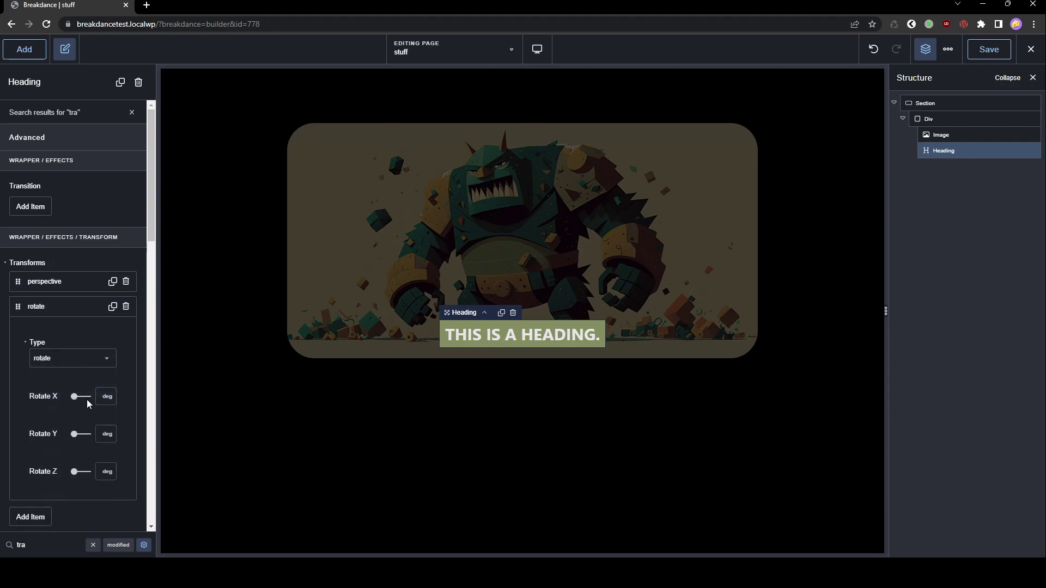
drag(76, 397, 79, 396)
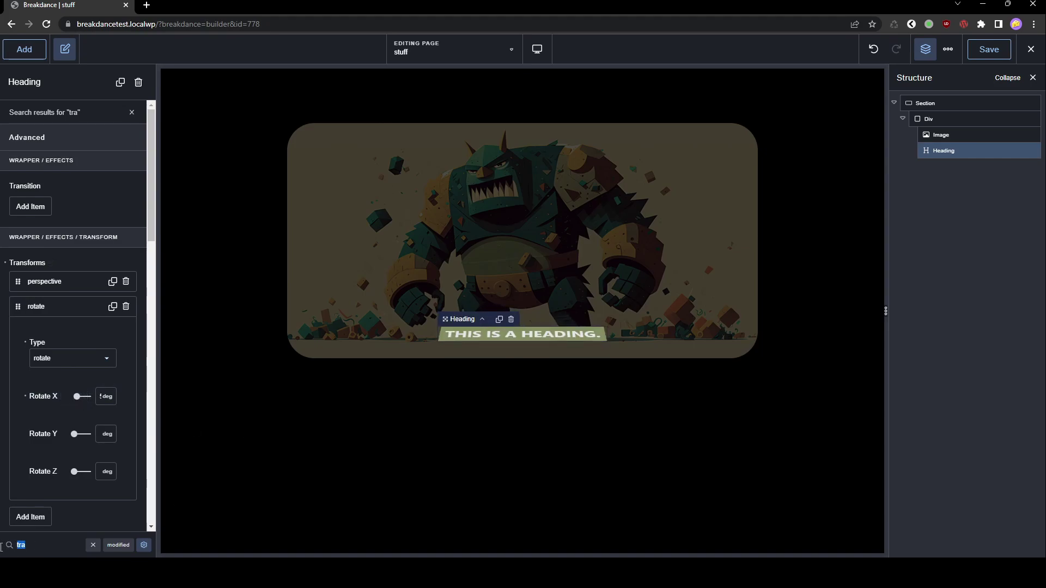
text(sha)
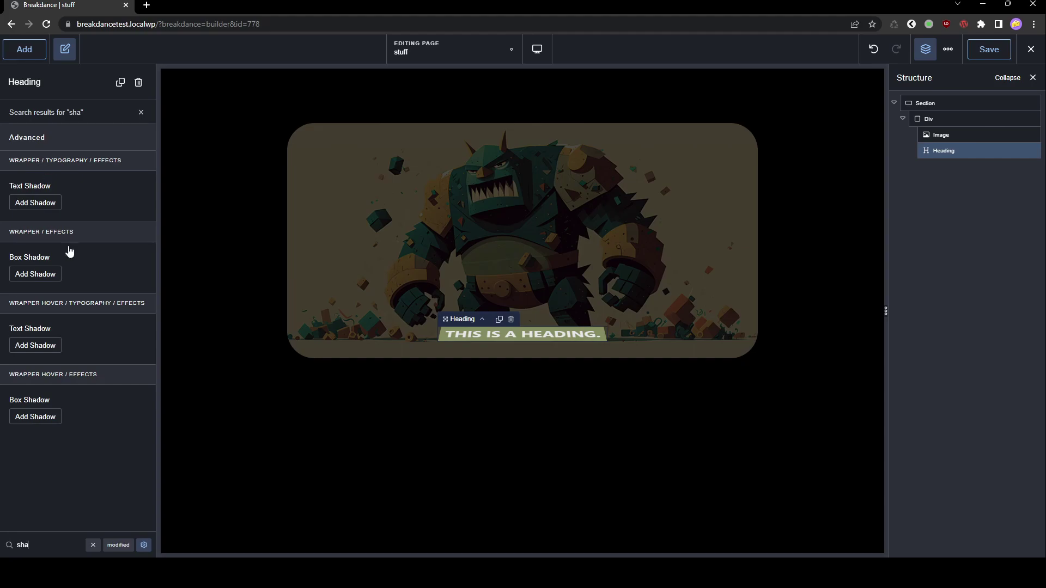
Add a box shadow to the heading coloured opaque black (#000000)
click(41, 275)
click(29, 278)
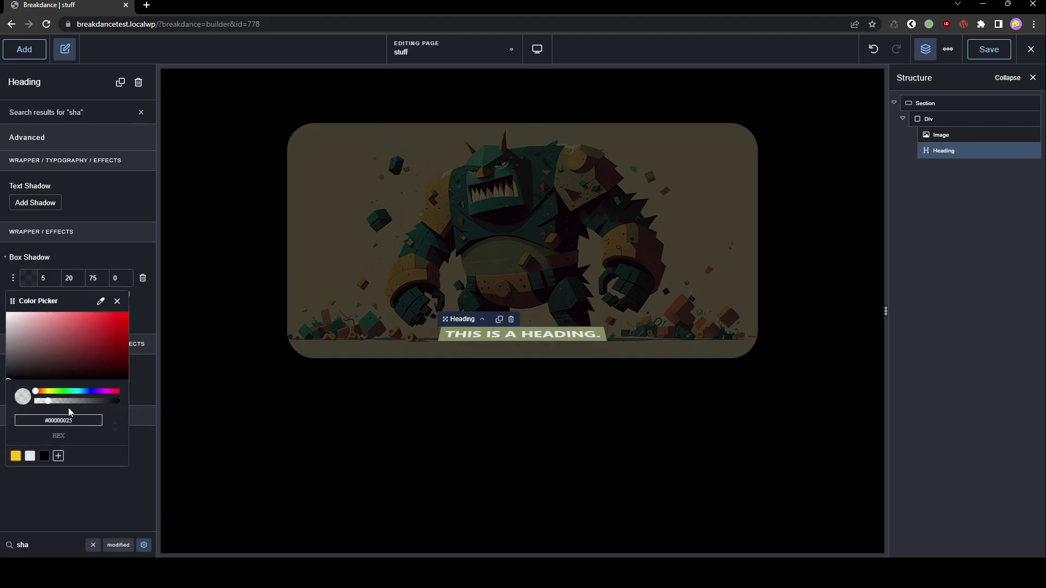
drag(70, 401, 118, 400)
click(869, 115)
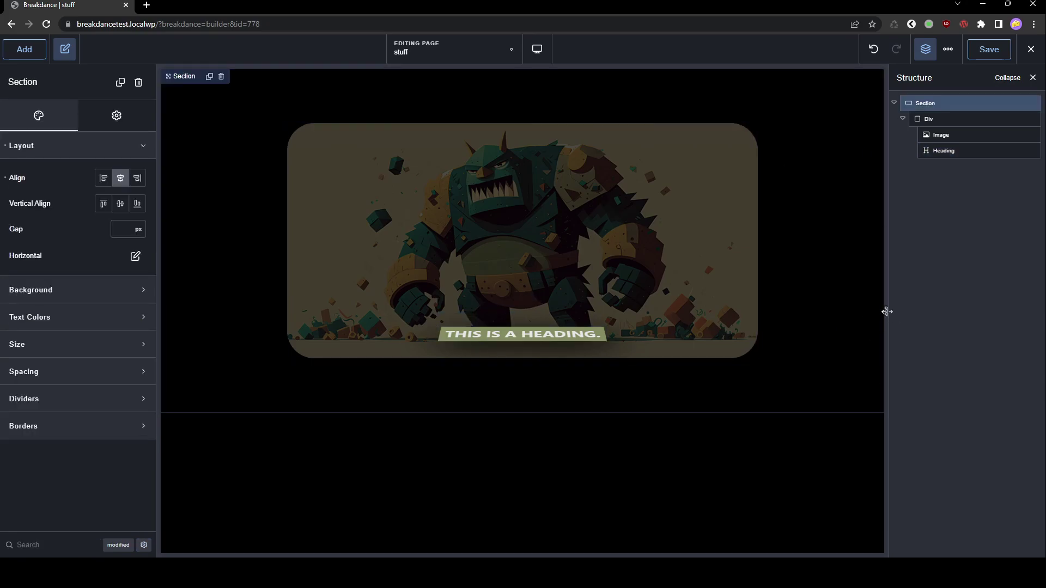
Preview the page at narrower widths and switch to the Phone Landscape breakpoint
drag(886, 311, 707, 312)
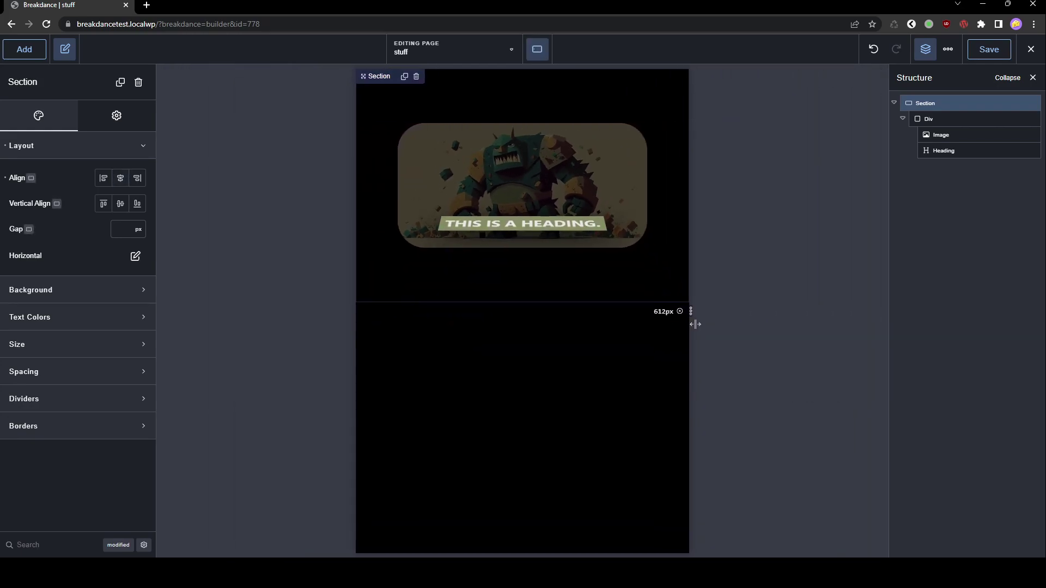
drag(708, 311, 691, 319)
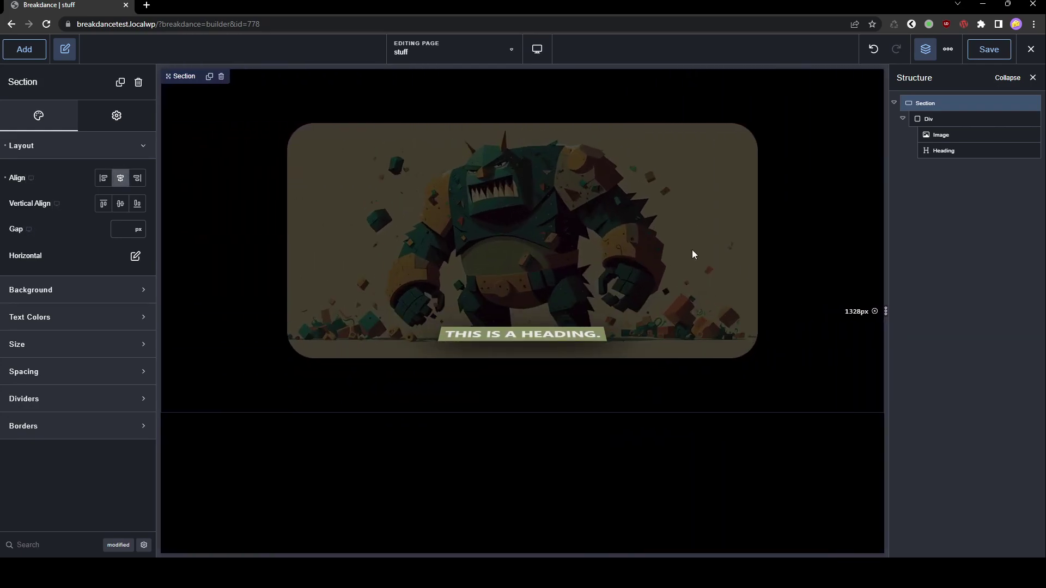
click(537, 50)
click(605, 174)
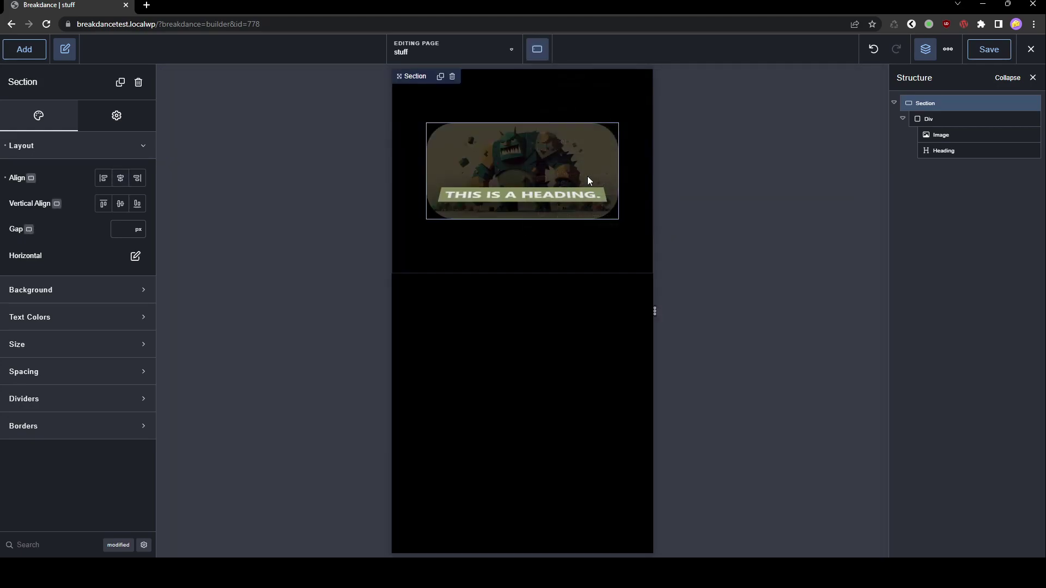
Set the card's container Div to 100% width and check it at phone and tablet widths
click(940, 119)
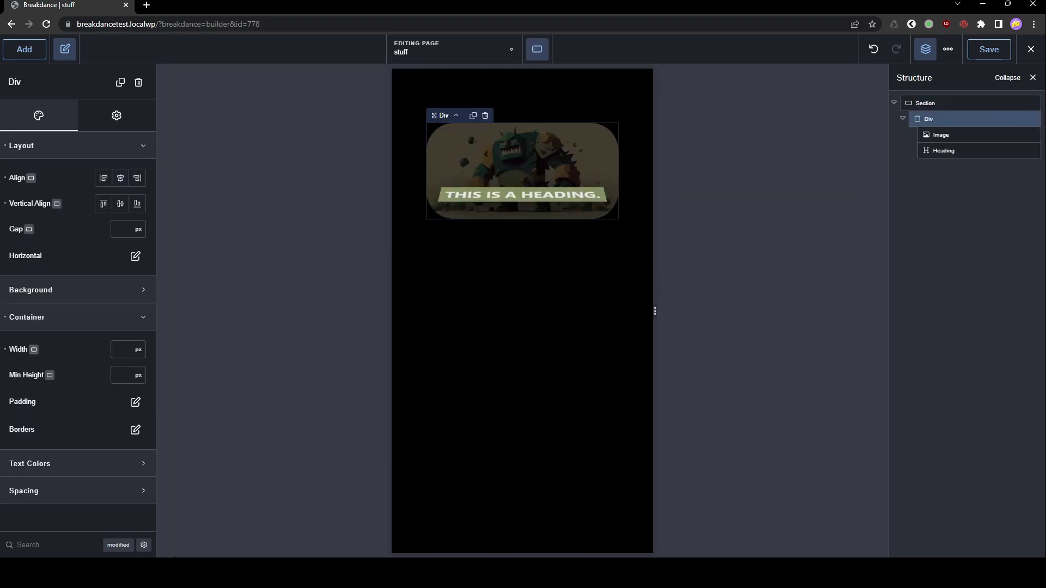
click(119, 548)
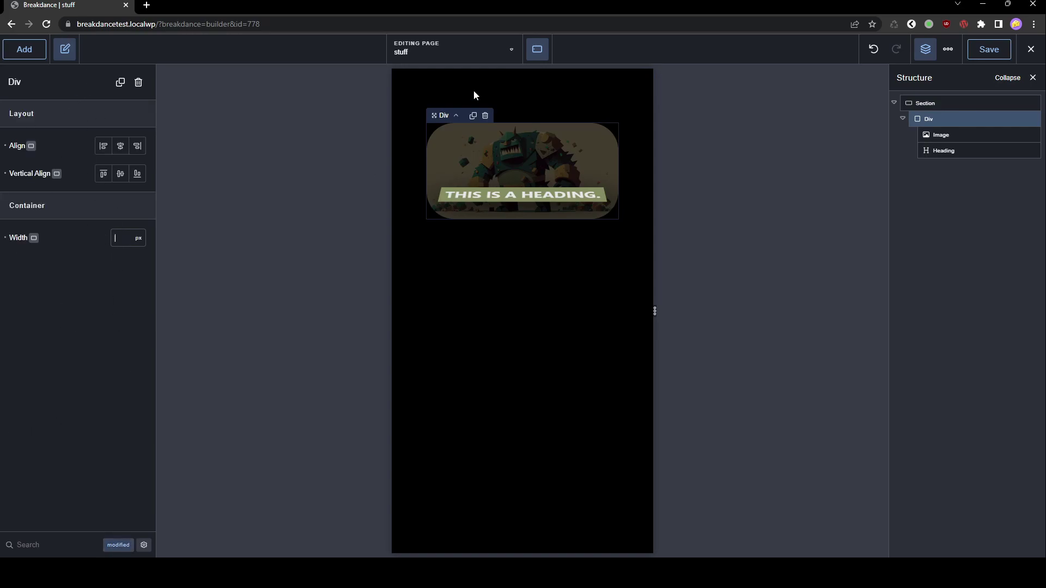
text(100%)
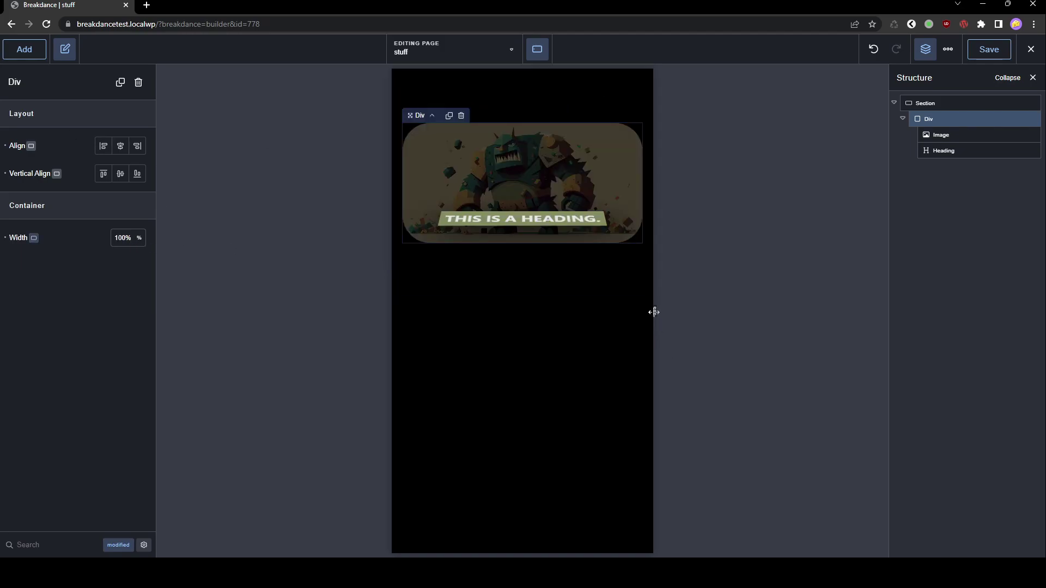
drag(653, 312, 689, 326)
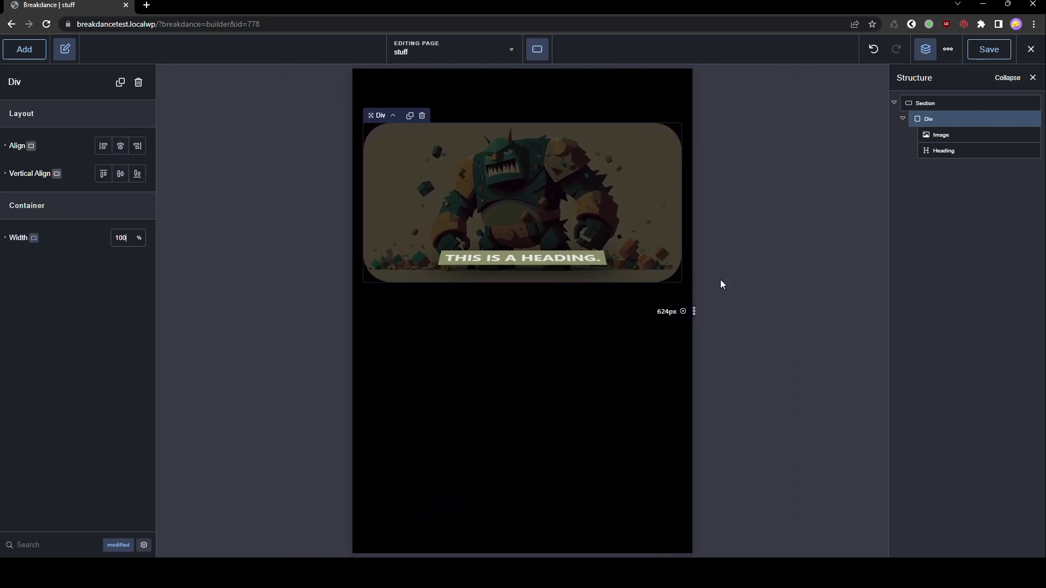
drag(688, 326, 721, 283)
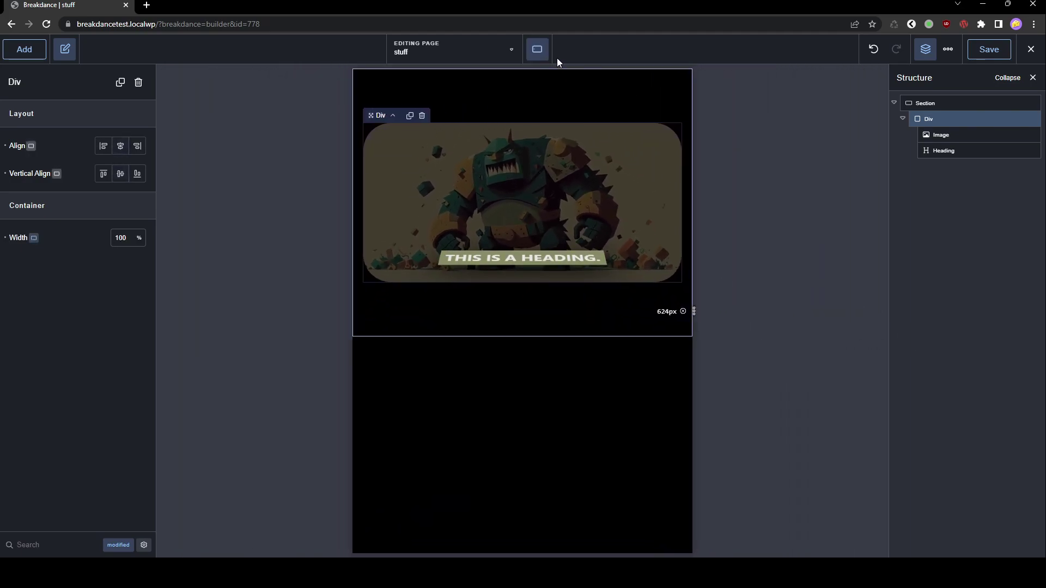
click(537, 49)
click(584, 180)
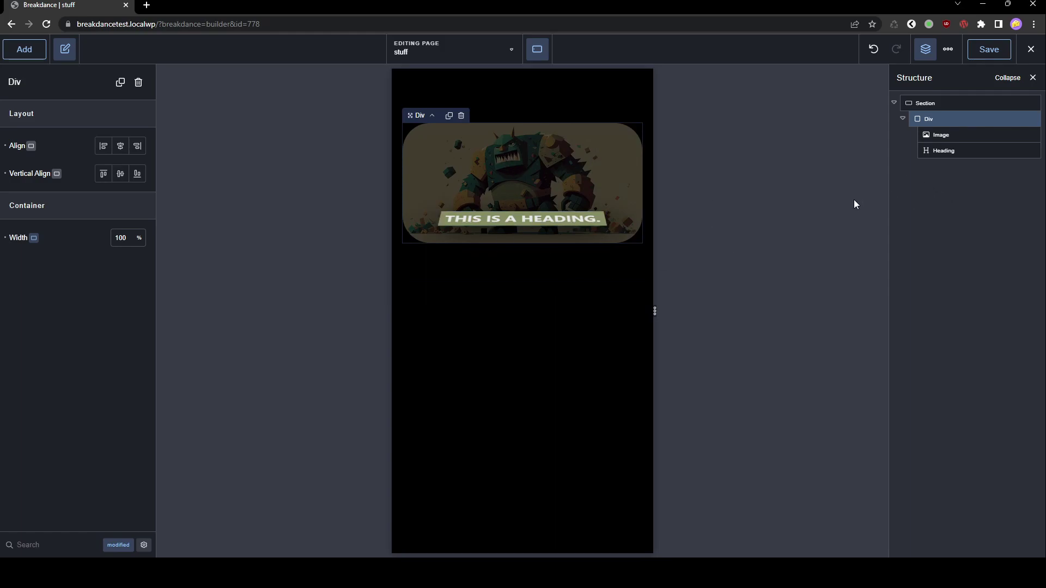
Give the heading relative positioning with Bottom 0 on the small-screen breakpoint
click(944, 149)
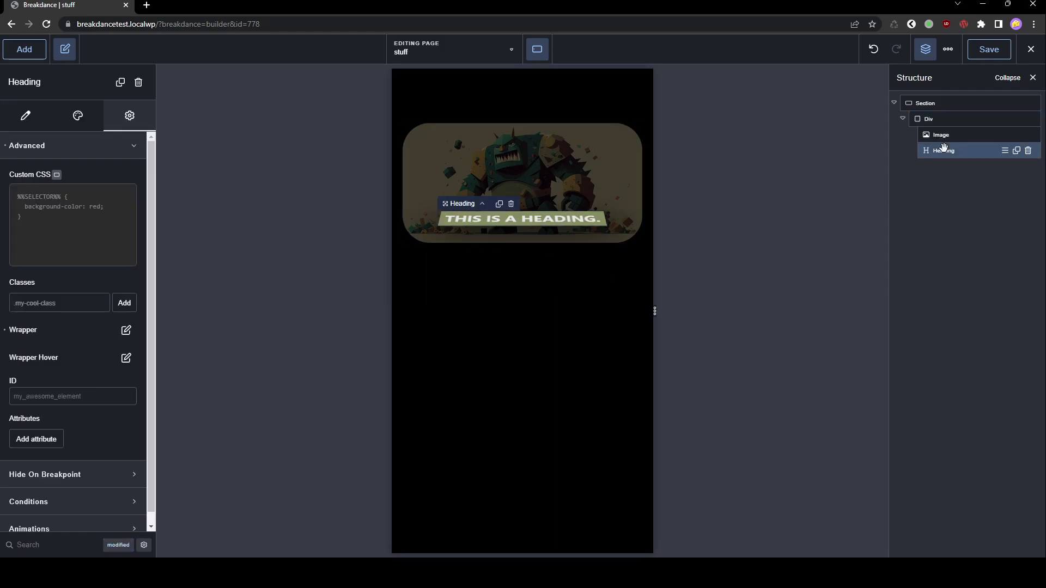
click(119, 546)
scroll(105, 436, down, 1)
scroll(101, 379, down, 3)
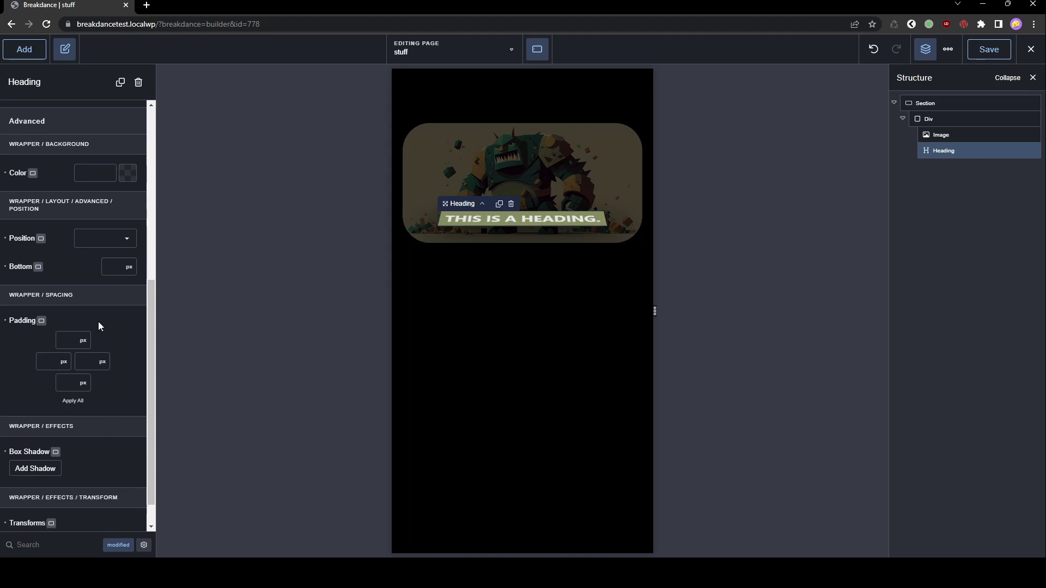
click(90, 249)
click(112, 264)
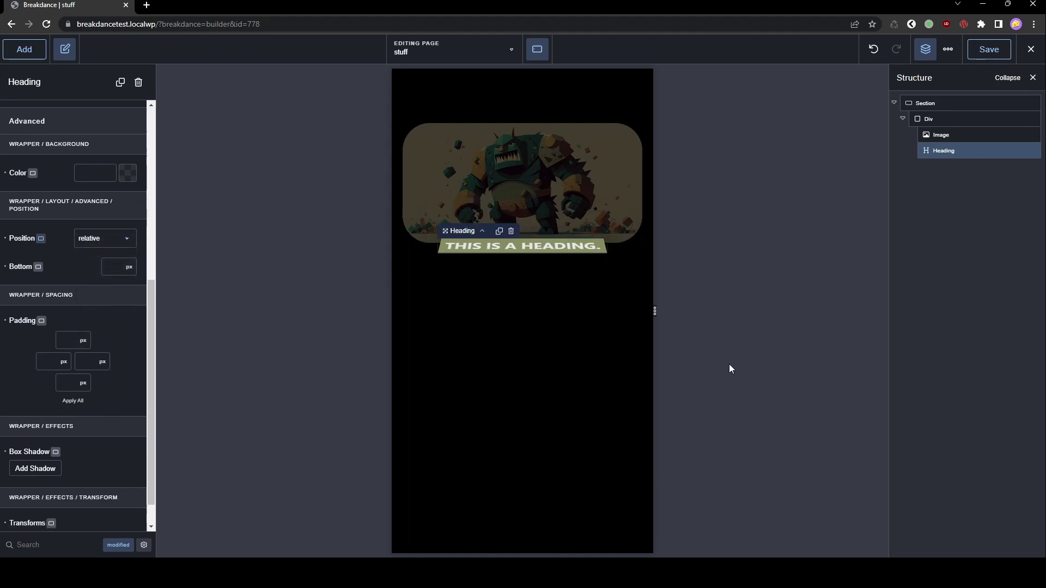
text(0)
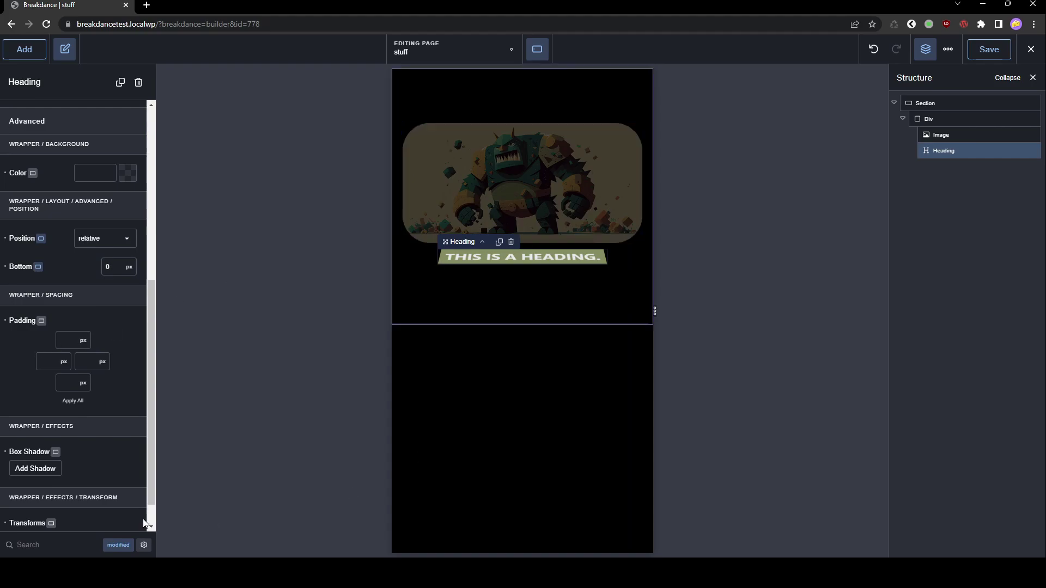
scroll(81, 473, down, 1)
Add a perspective transform override to flatten the heading, then widen the preview to desktop
click(33, 511)
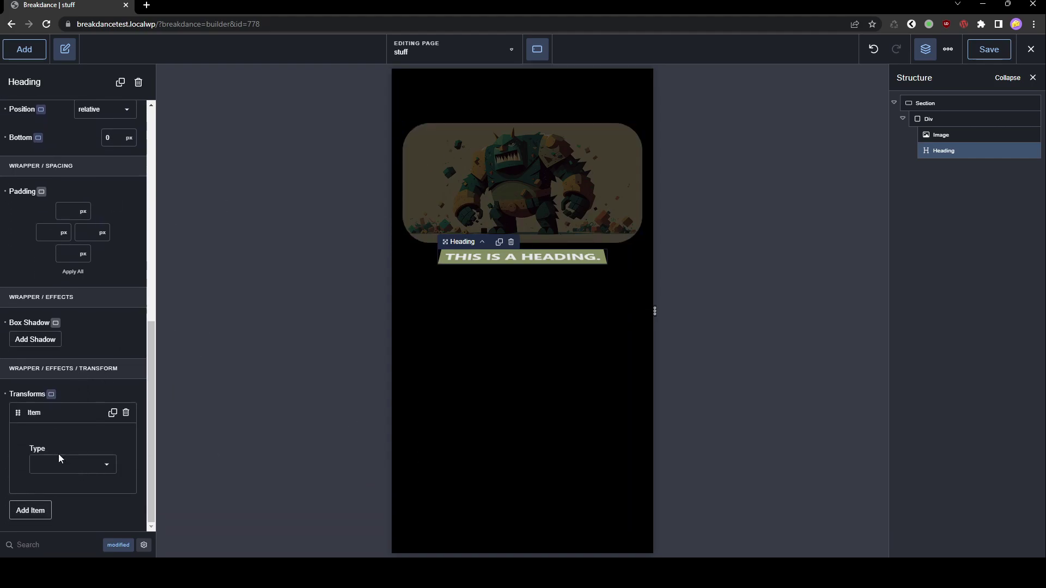
click(58, 454)
key(Escape)
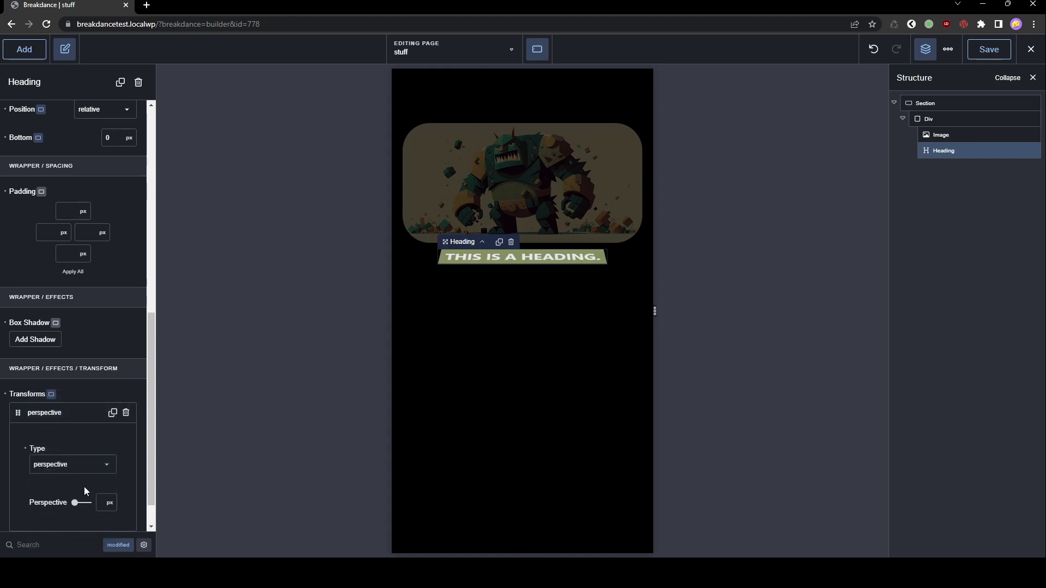
key(Tab)
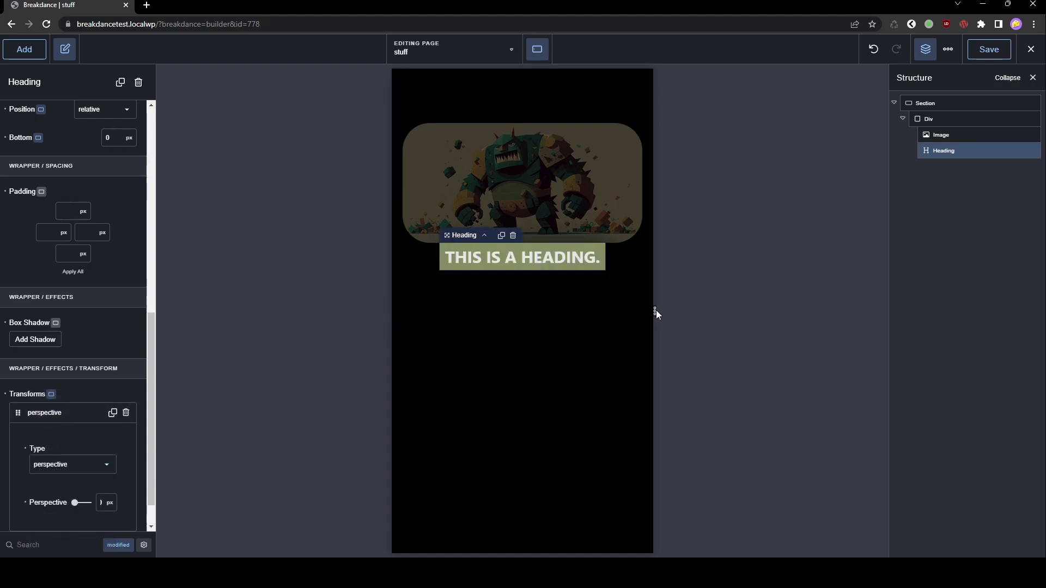
drag(656, 310, 953, 303)
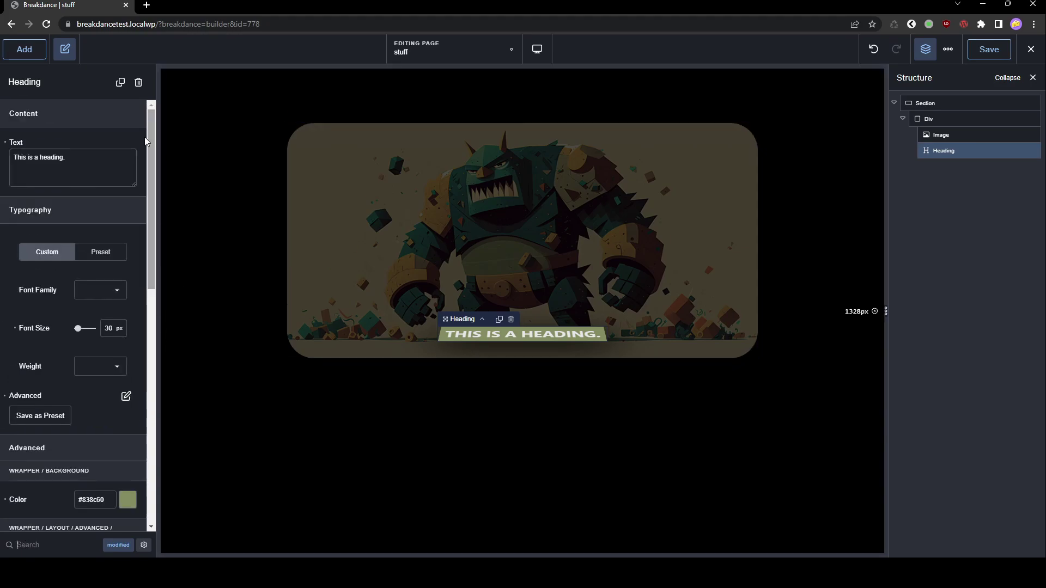
Turn off the modified filter to show the heading's full advanced settings (CSS, classes, ID)
click(121, 549)
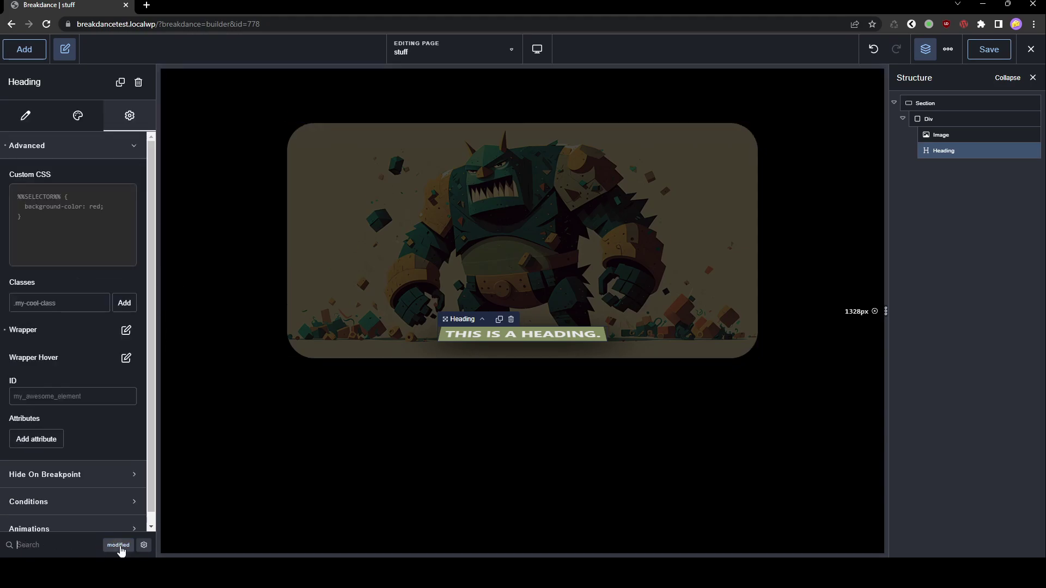